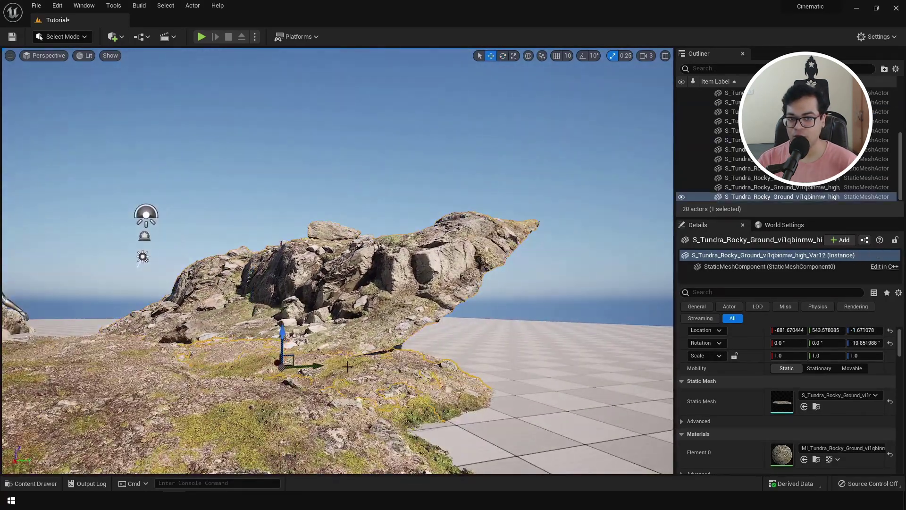
Move the duplicated tundra ground piece out over the open floor, tilt it and raise it.
left_click_drag(312, 364, 425, 366)
key("e")
key("w")
left_click_drag(392, 326, 390, 302)
Tilt the neighbouring ground piece slightly and lower it to meet the raised piece.
left_click(429, 404)
key("e")
key("w")
left_click_drag(282, 331, 282, 336)
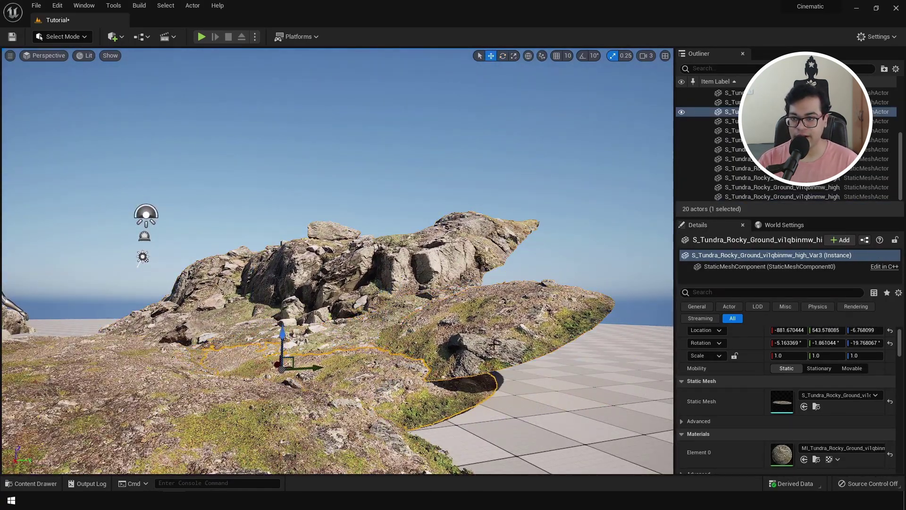
Shift the raised ground piece slightly further out from the terrain along the Y axis.
left_click(500, 340)
left_click_drag(432, 333, 452, 333)
right_click_drag(411, 307, 411, 339)
Duplicate the inner ground piece and place the copy nearer the camera to extend the terrain.
left_click(283, 264)
left_click_drag(255, 247, 286, 336, "alt")
left_click_drag(326, 349, 330, 349)
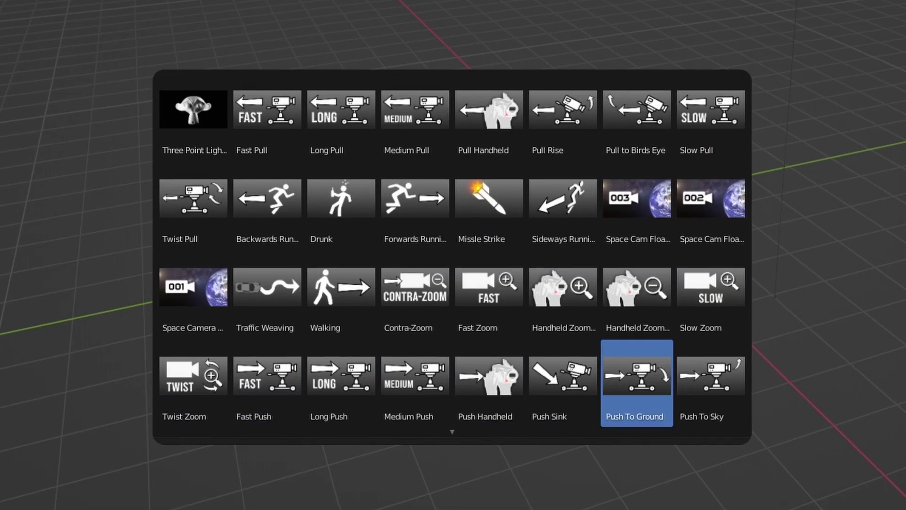
Switch to Blender and select the Slow Pull camera move from the CinePack Pulls assets.
scroll(452, 255, "down", 3)
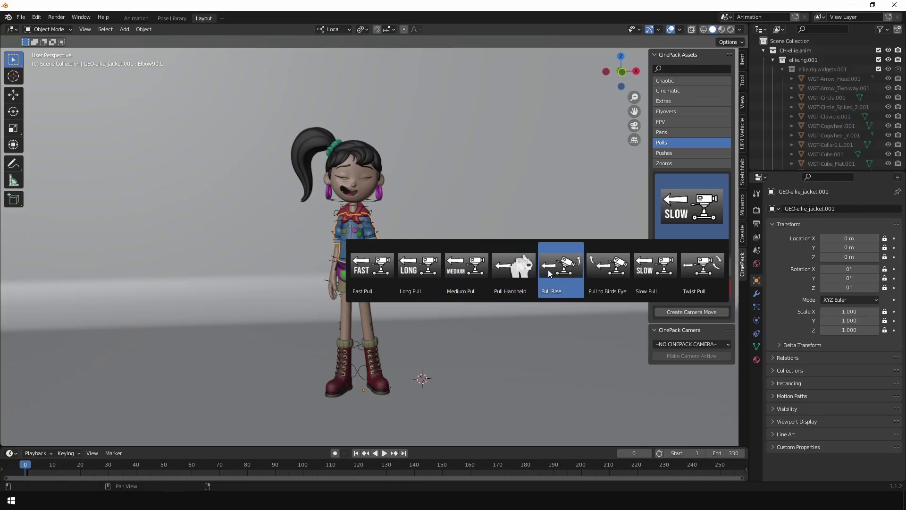
left_click(655, 269)
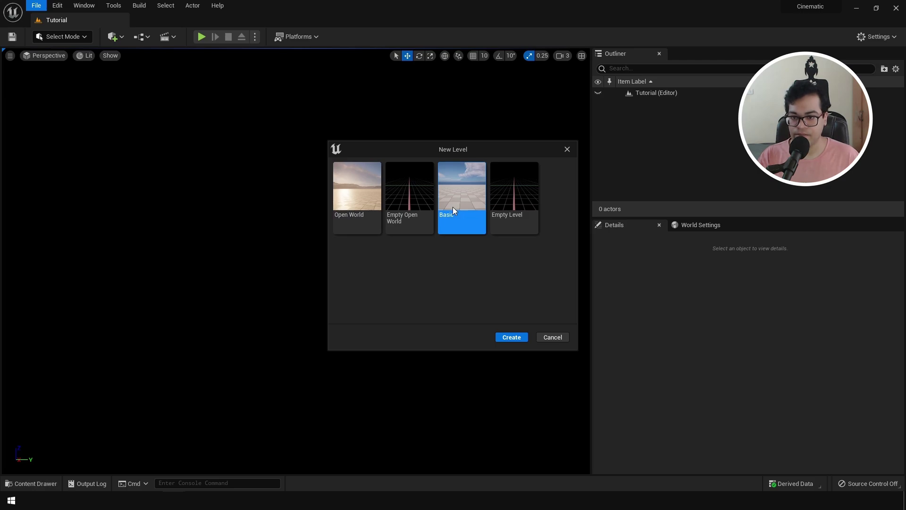
Switch to Unreal Engine, create a new level from the Basic template and open Quixel Bridge.
double_click(452, 207)
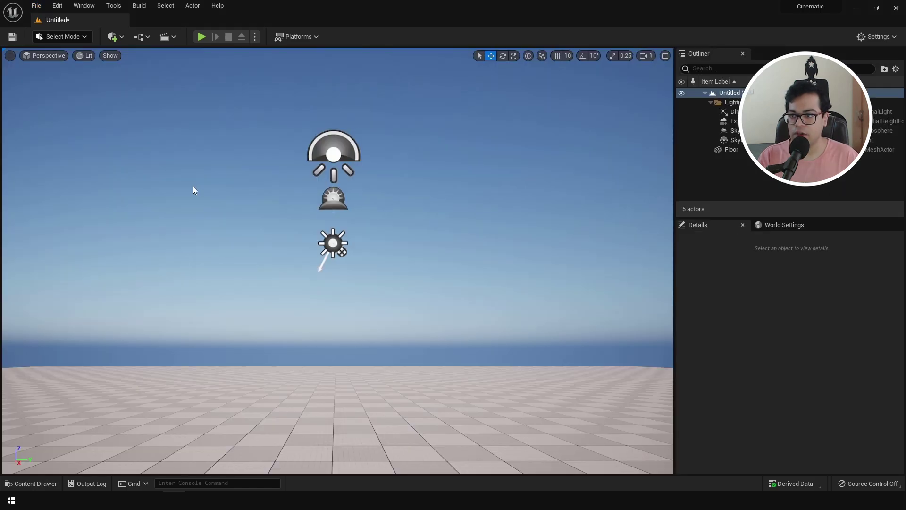
left_click(120, 41)
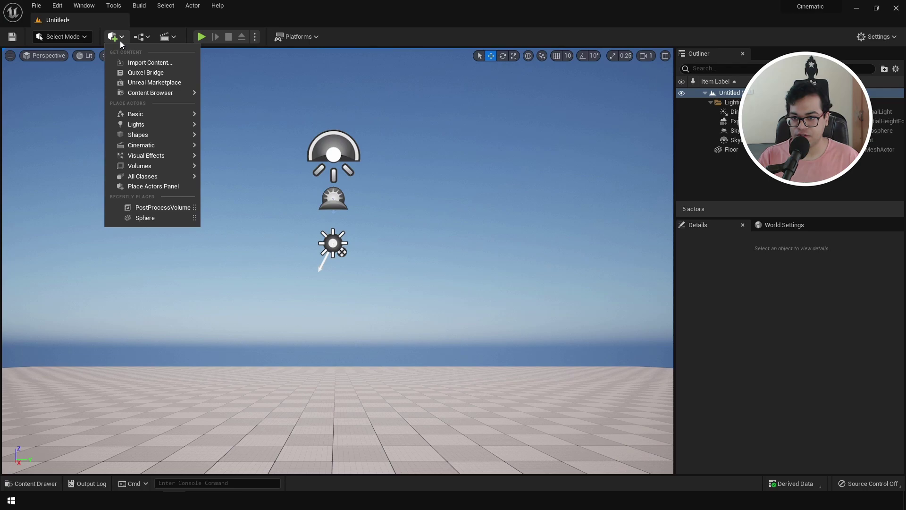
left_click(152, 72)
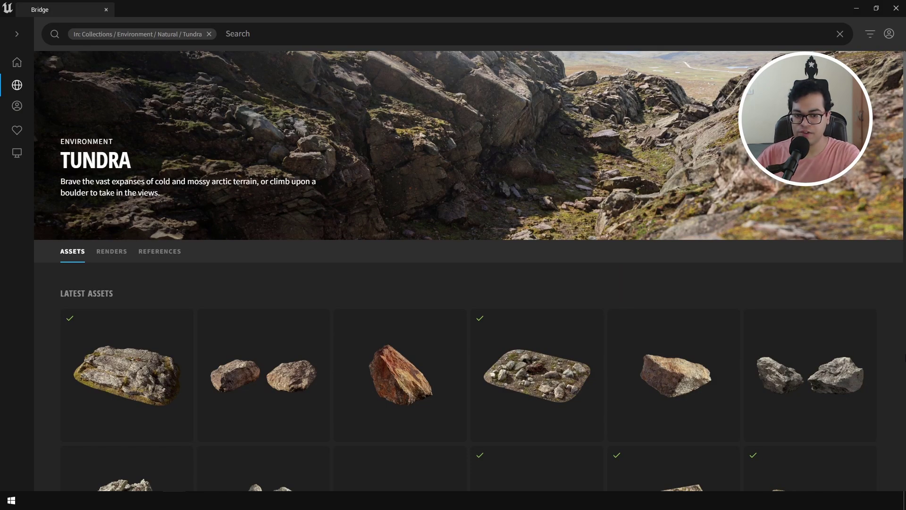
Select the Large Tundra Rock Formation in the Tundra collection and choose its download quality.
left_click(132, 326)
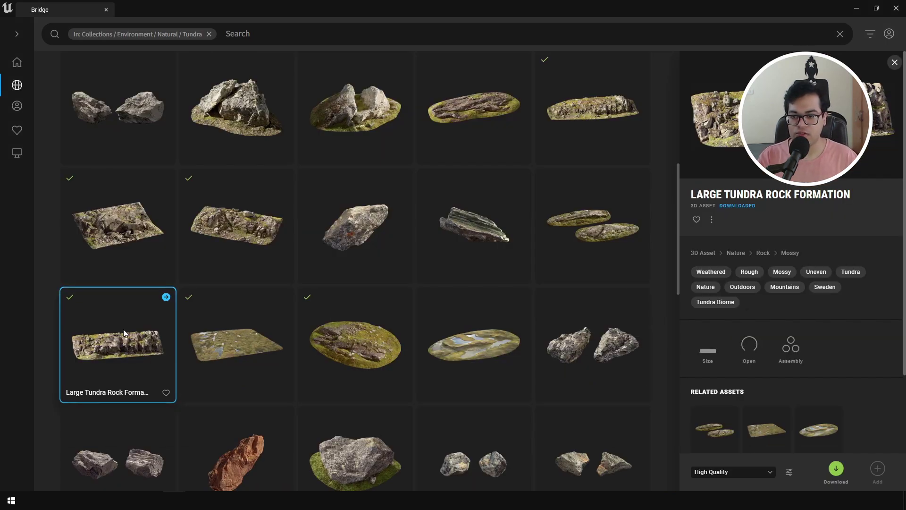
left_click(698, 472)
left_click(706, 453)
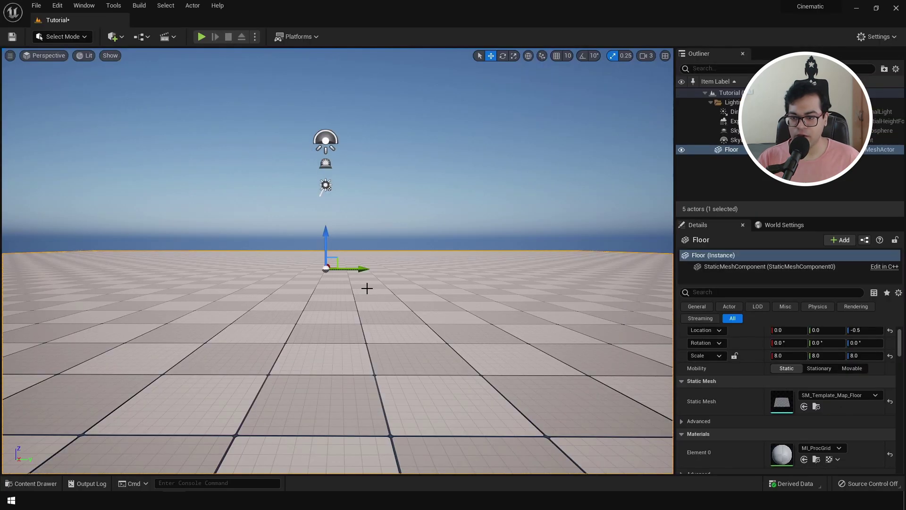
Add the Third Person feature pack to the project's content.
key("ctrl+space")
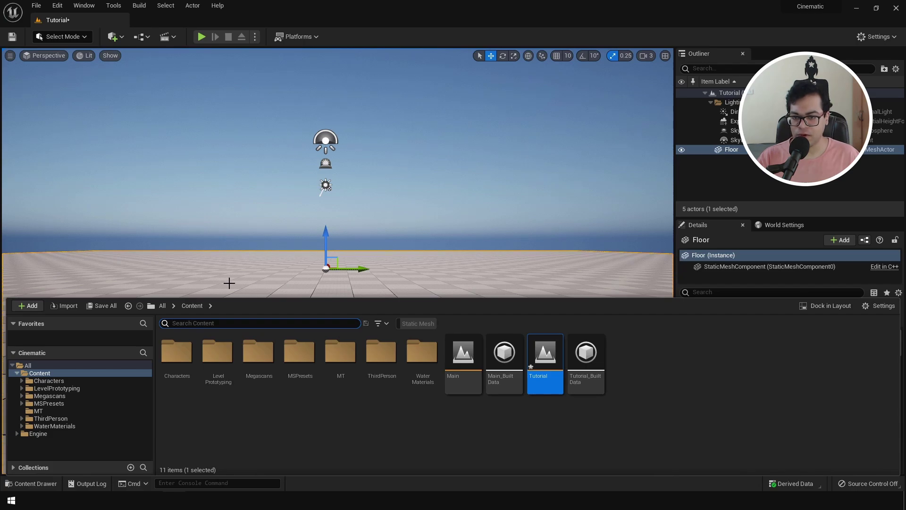
left_click(31, 305)
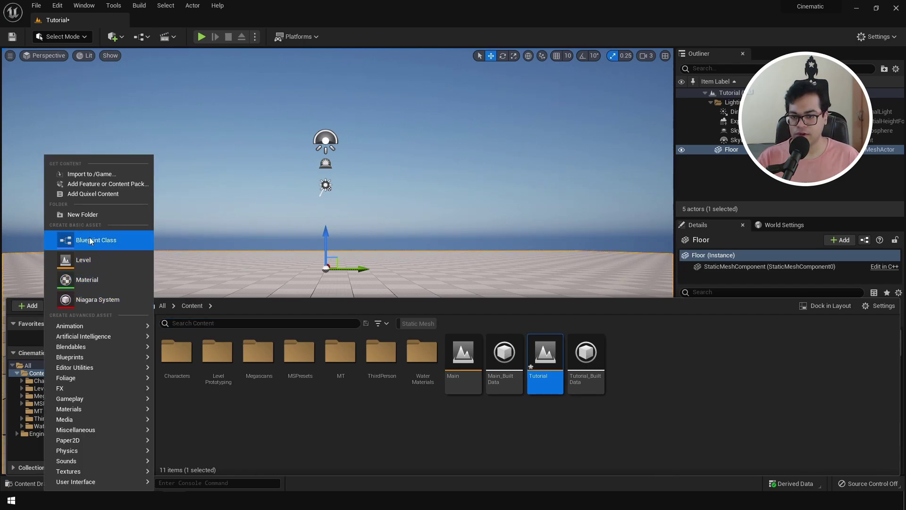
left_click(96, 184)
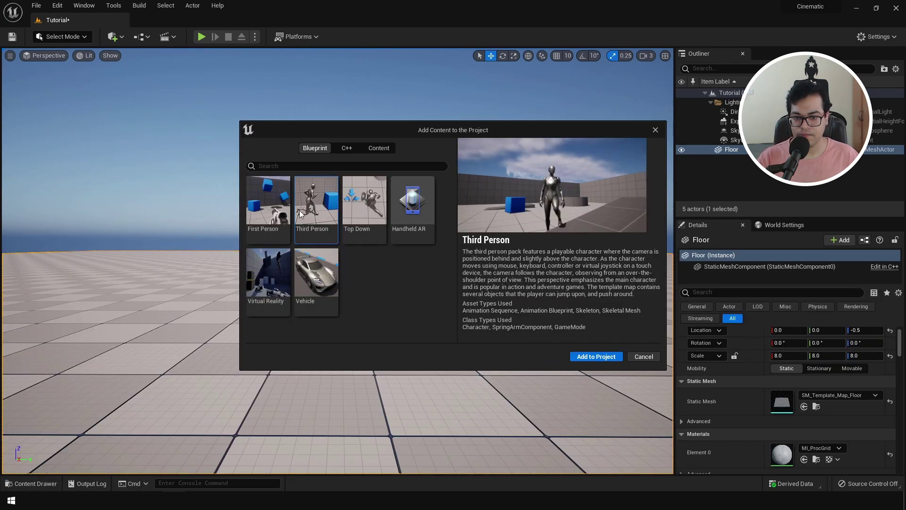
left_click(596, 356)
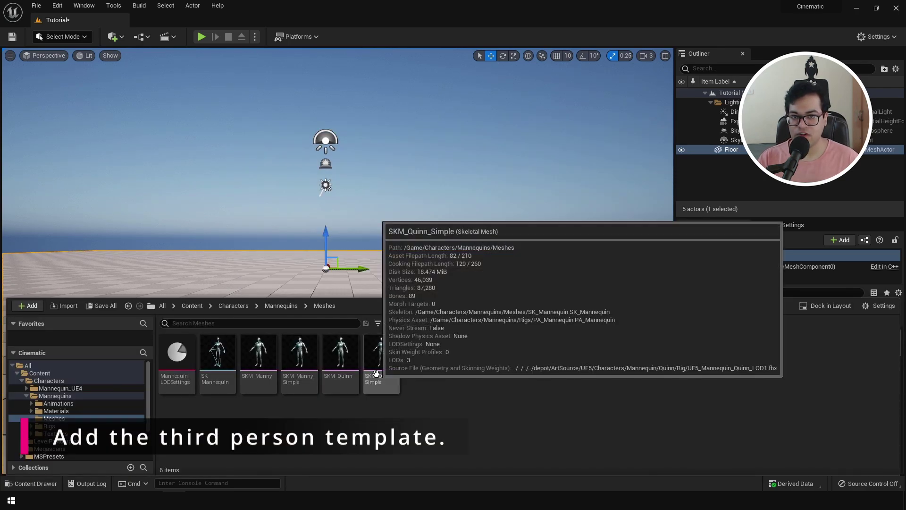
Place the SKM_Quinn_Simple mesh on the floor and rotate it to face away from the camera.
left_click_drag(380, 352, 326, 330)
right_click_drag(326, 331, 307, 376)
key("e")
left_click_drag(314, 383, 215, 367)
right_click_drag(214, 368, 245, 340)
right_click_drag(383, 362, 390, 338)
key("w")
key("Escape")
Filter the Megascans 3D_Assets folder to show only static meshes.
key("ctrl+space")
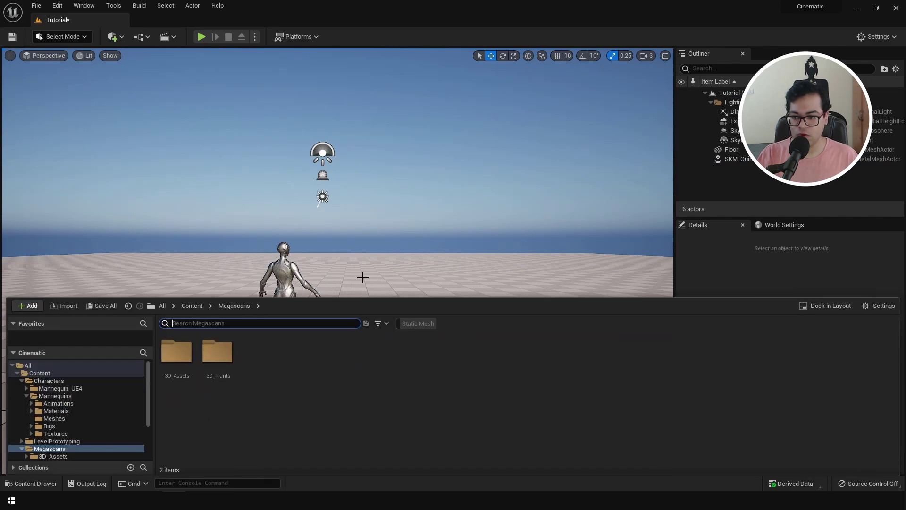
double_click(181, 353)
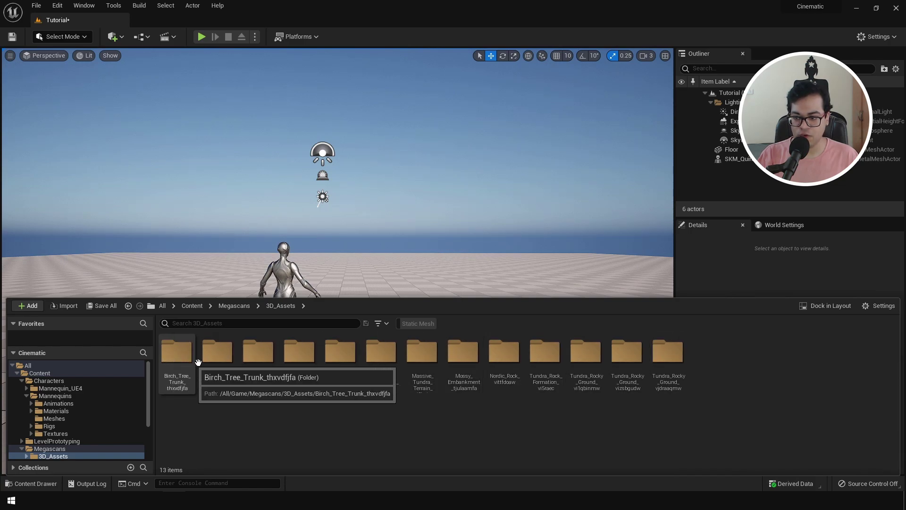
left_click(386, 325)
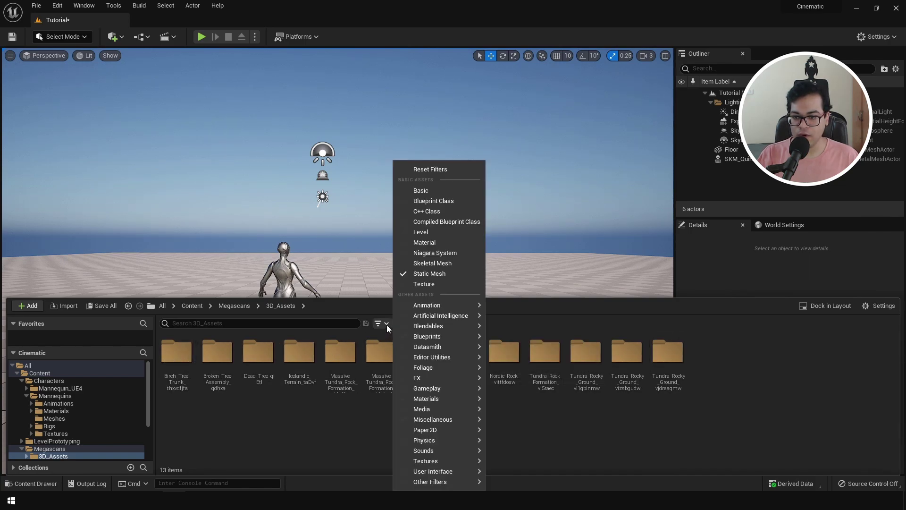
left_click(416, 276)
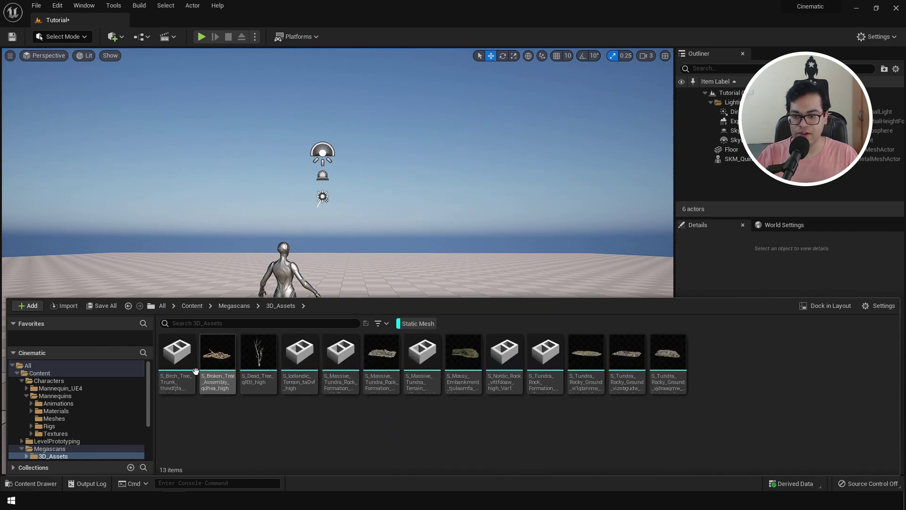
Place the Tundra_Rocky_Ground_vi1qbinmw mesh near the character and duplicate it to extend the ground.
mouse_move(593, 379)
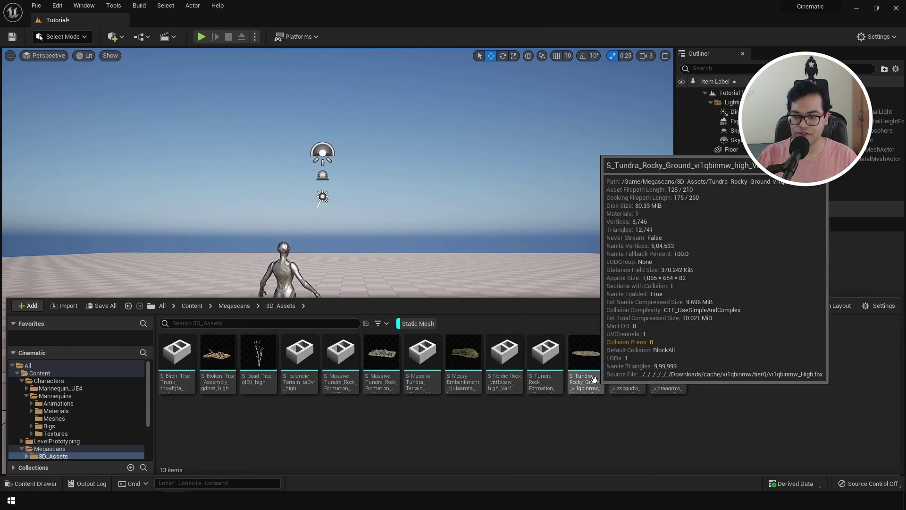
left_click_drag(594, 379, 331, 288)
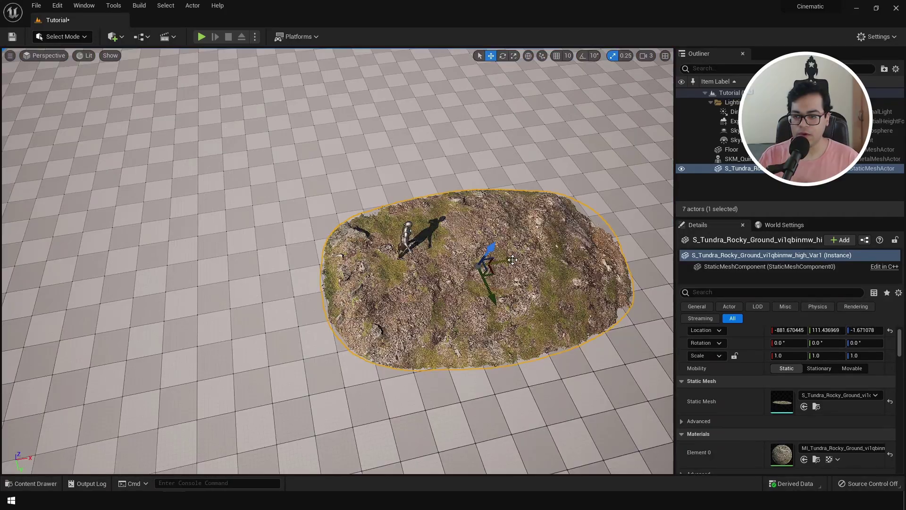
key("ctrl+d")
left_click_drag(527, 236, 260, 302)
left_click_drag(252, 348, 198, 378)
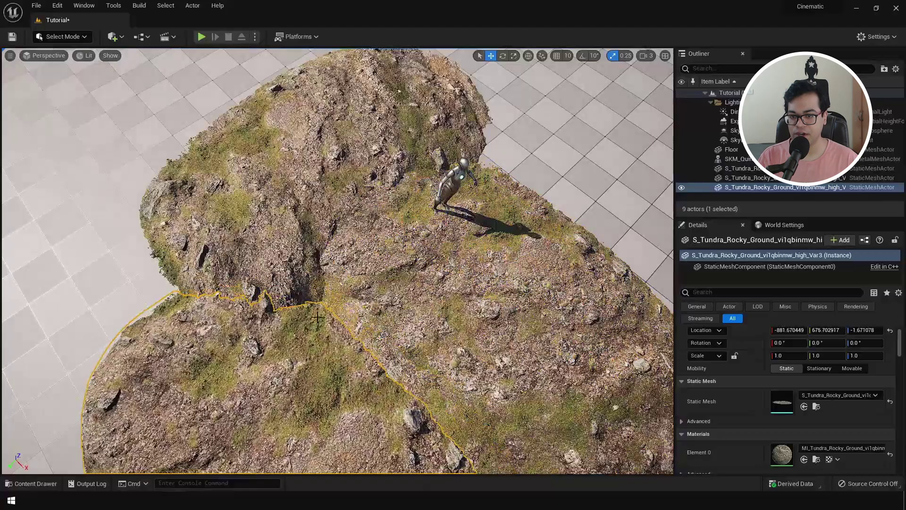
Rotate the third ground piece and shift it so it overlaps its neighbours.
right_click_drag(317, 317, 416, 342)
key("e")
left_click_drag(347, 292, 372, 303)
key("w")
left_click_drag(355, 361, 305, 330)
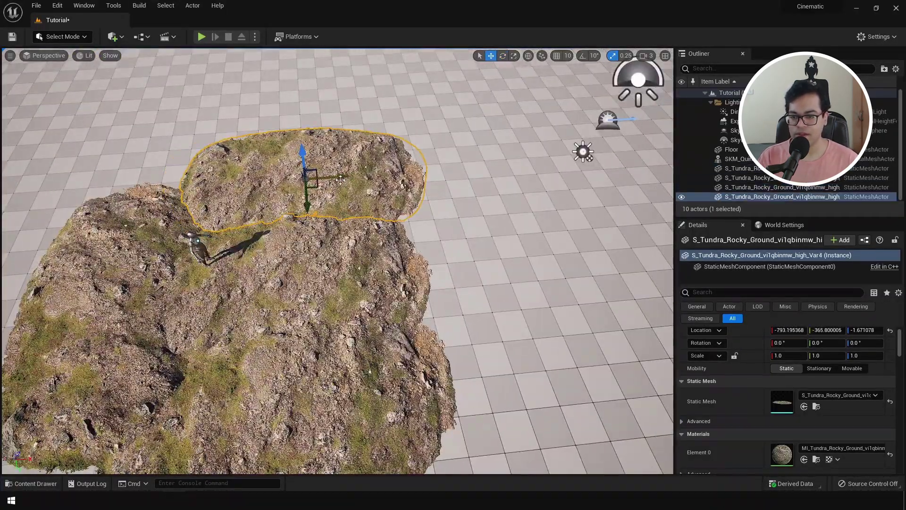
Duplicate the ground piece beyond the character to extend the terrain further along the Y axis.
left_click_drag(340, 179, 494, 189, "alt")
left_click_drag(487, 235, 472, 189, "alt")
left_click(501, 206)
right_click_drag(472, 189, 536, 149)
key("e")
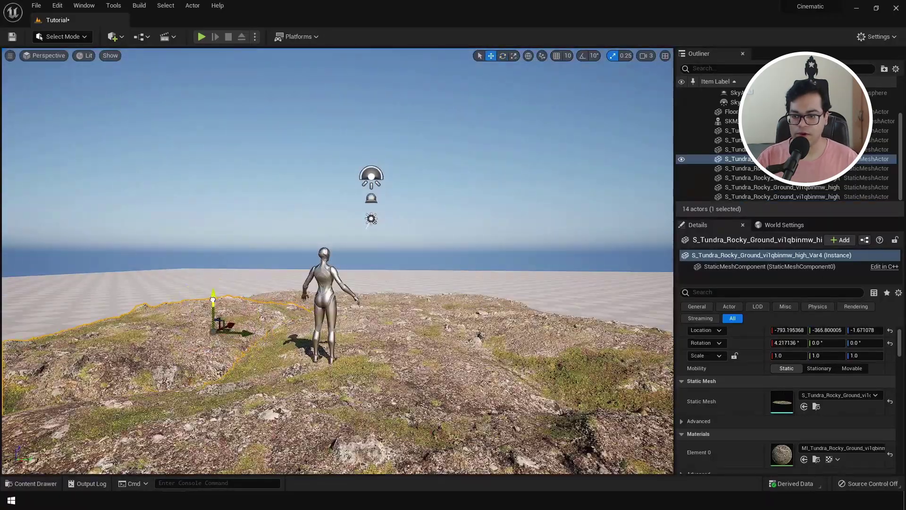
Raise the ground piece on the character's left slightly, and add a rotated duplicate of another ground piece.
left_click_drag(212, 299, 213, 294)
left_click(373, 401)
right_click_drag(373, 402, 383, 424)
left_click_drag(396, 338, 123, 332, "alt")
key("e")
left_click_drag(97, 280, 84, 295)
Select the ground piece at the terrain's rear edge and adjust its rotation slightly.
left_click(160, 207)
left_click(192, 232)
key("e")
left_click_drag(230, 176, 225, 175)
key("w")
right_click_drag(151, 201, 153, 208)
Duplicate a ground piece outward on the character's left side and tilt the copy.
left_click_drag(259, 301, 166, 300, "alt")
key("e")
left_click_drag(165, 268, 158, 265)
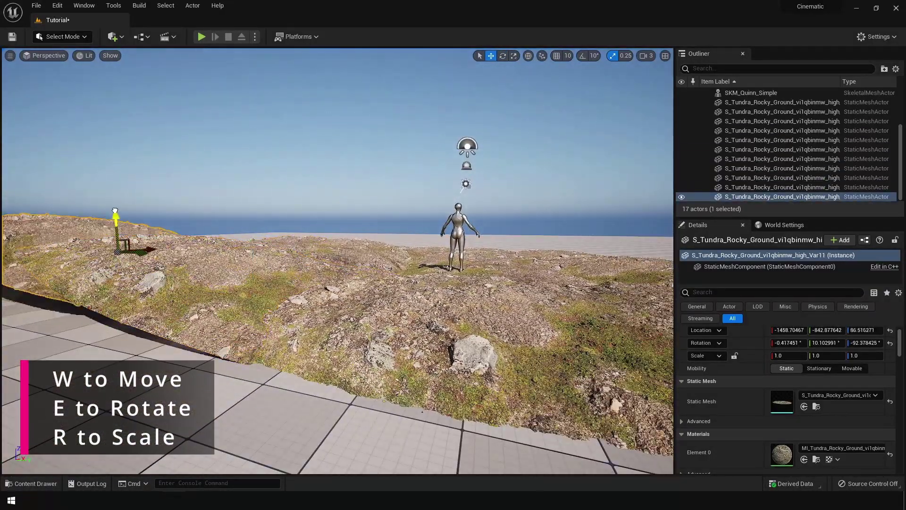
Rotate the outermost ground piece on the character's left and adjust its height to blend with the terrain.
key("e")
left_click_drag(115, 211, 88, 188)
key("w")
left_click_drag(114, 192, 114, 206)
key("w")
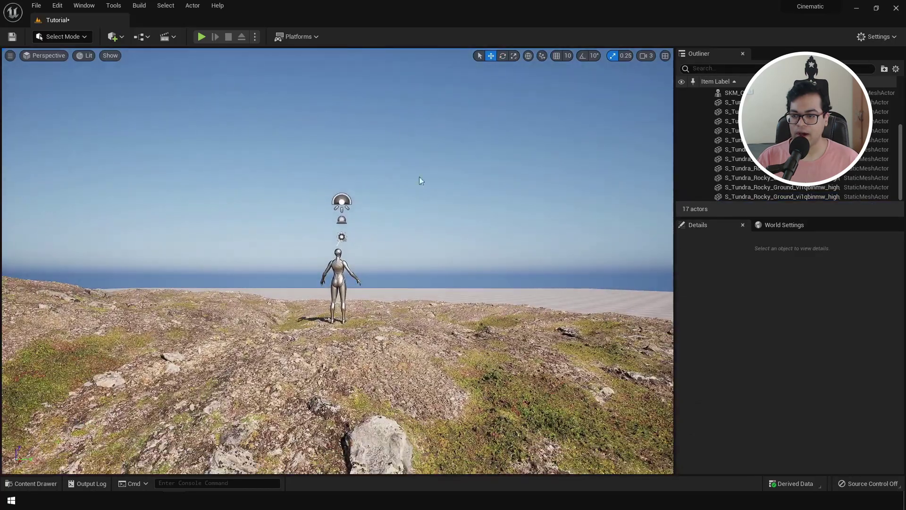
Place the Massive_Tundra_Rock_Formation_wd4icipcb mesh on the character's left and sink it into the ground.
key("ctrl+space")
left_click_drag(382, 351, 109, 276)
key("w")
left_click_drag(173, 287, 136, 267)
left_click_drag(142, 300, 240, 293)
right_click_drag(240, 293, 229, 267)
left_click_drag(263, 267, 263, 298)
Rotate the rock formation on the character's left and lower it slightly further.
left_click(231, 253)
left_click(233, 278)
key("e")
left_click_drag(256, 331, 274, 331)
key("w")
left_click_drag(262, 295, 262, 305)
Duplicate the rock formation to the character's right, turn it to about 154° and adjust its height and position.
left_click_drag(283, 336, 501, 343)
key("e")
left_click_drag(444, 345, 363, 347)
right_click_drag(402, 331, 446, 321)
key("w")
left_click_drag(363, 320, 362, 297)
left_click_drag(327, 354, 334, 361)
key("w")
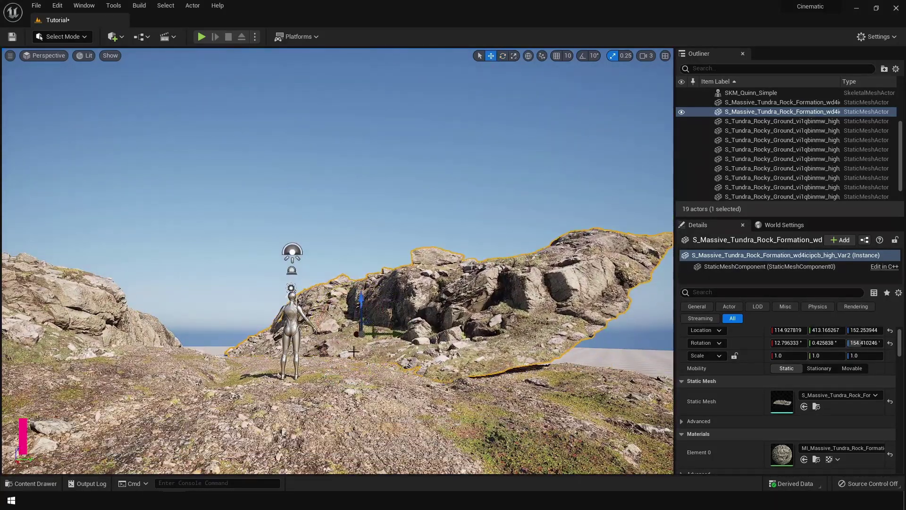
left_click_drag(376, 302, 376, 308)
right_click_drag(368, 307, 415, 314)
Duplicate the ground piece outward below the right-hand rock formation and tilt both pieces to blend together.
left_click(255, 377)
left_click_drag(264, 367, 315, 367, "alt")
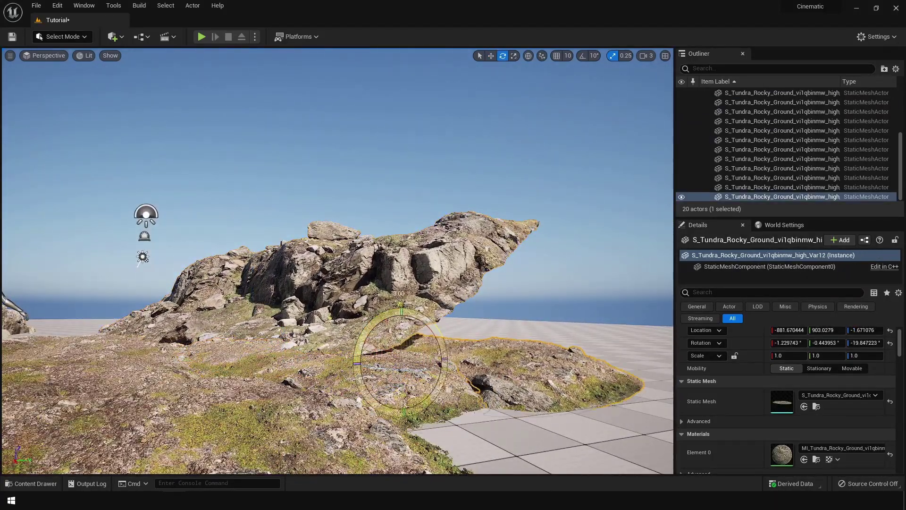
left_click(292, 345)
key("e")
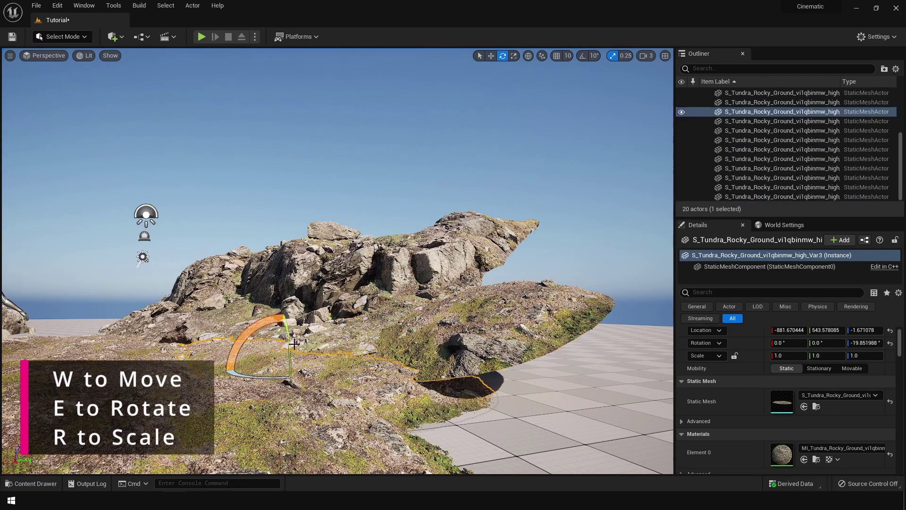
left_click(428, 336)
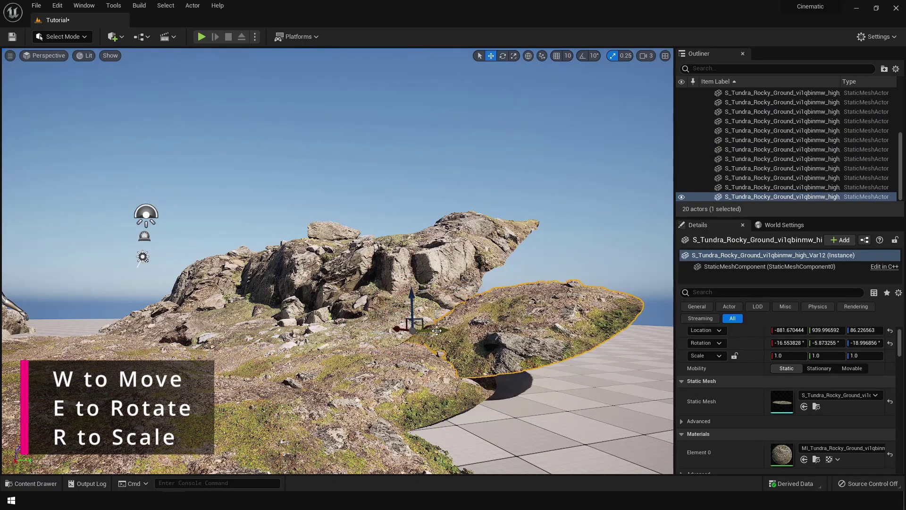
right_click_drag(408, 324, 376, 307)
Duplicate the ground piece toward the camera on the character's right to cover the bare floor.
left_click(283, 283)
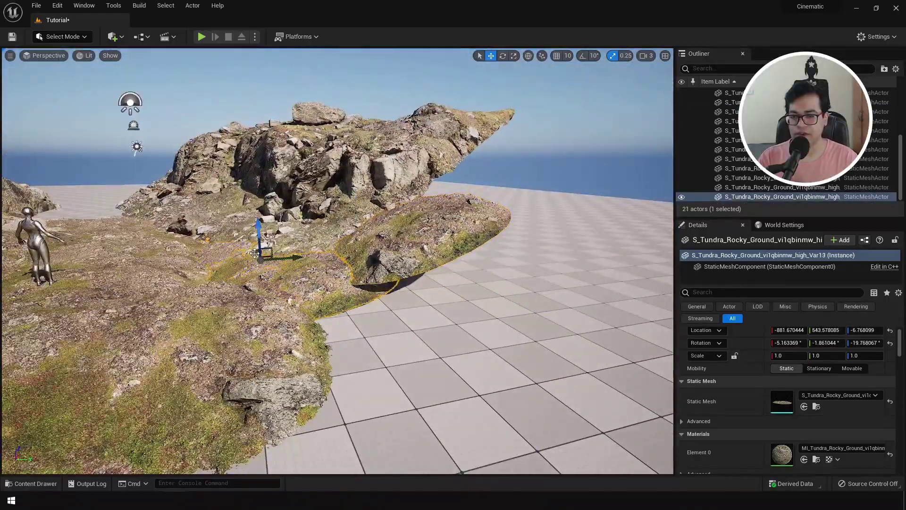
left_click_drag(259, 241, 538, 289, "alt")
key("e")
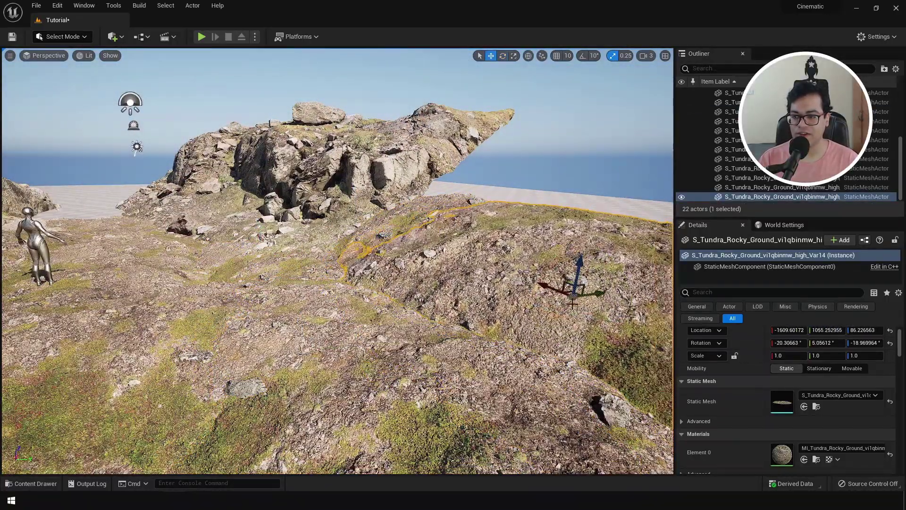
key("Escape")
Duplicate the rock formation on the character's right toward the camera, rotate the copy and move it into place.
right_click_drag(549, 292, 425, 259)
left_click(378, 271)
left_click_drag(311, 270, 484, 322, "alt")
right_click_drag(485, 322, 580, 319)
key("e")
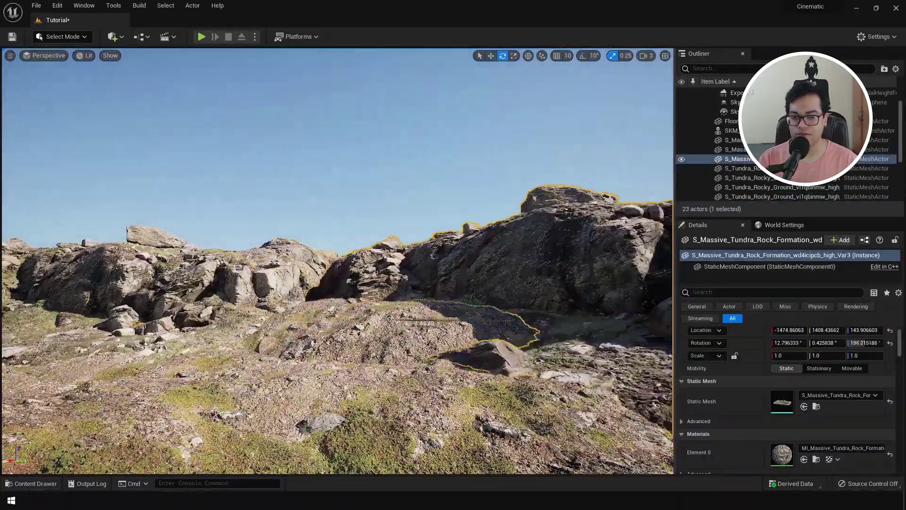
left_click_drag(432, 323, 481, 324)
key("w")
left_click_drag(427, 324, 283, 313)
mouse_move(428, 323)
right_mouse_down()
mouse_move(339, 324)
mouse_move(427, 323)
right_mouse_up()
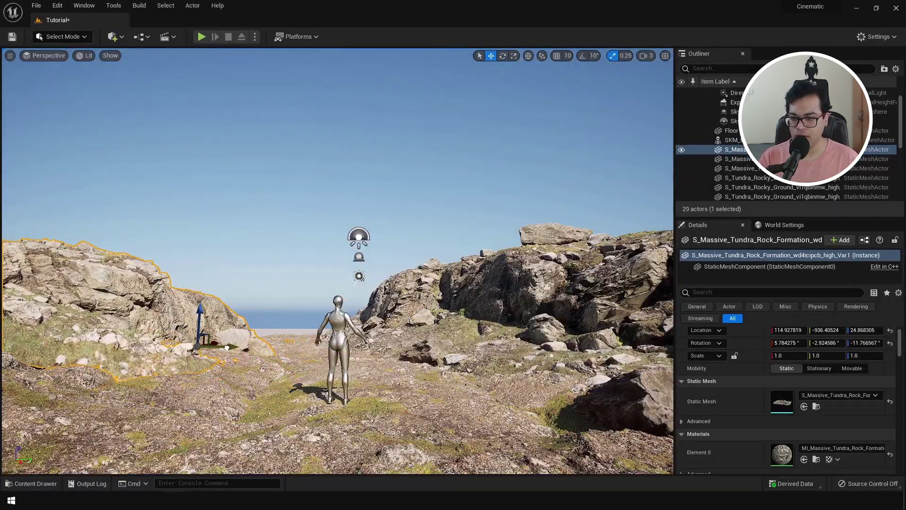
Duplicate the rock formation on the character's left toward the camera and lower the copy into the ground.
left_click(30, 364)
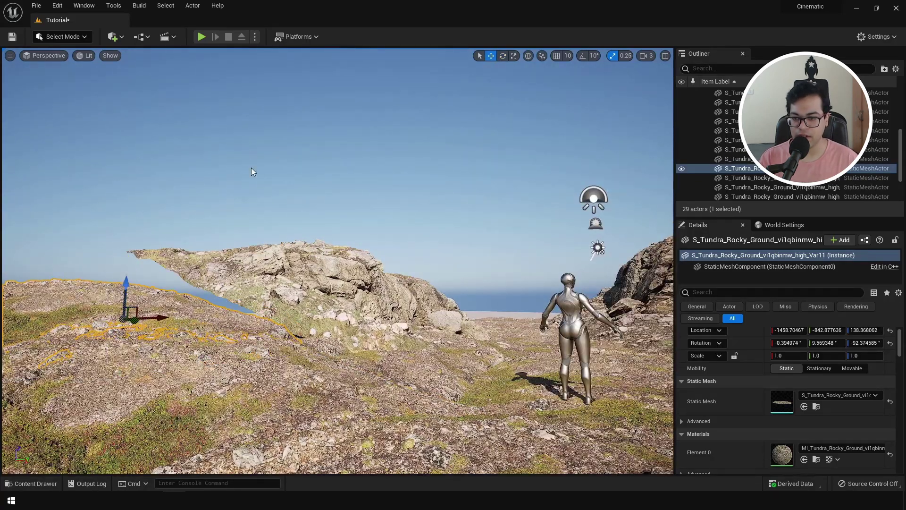
left_click(420, 324)
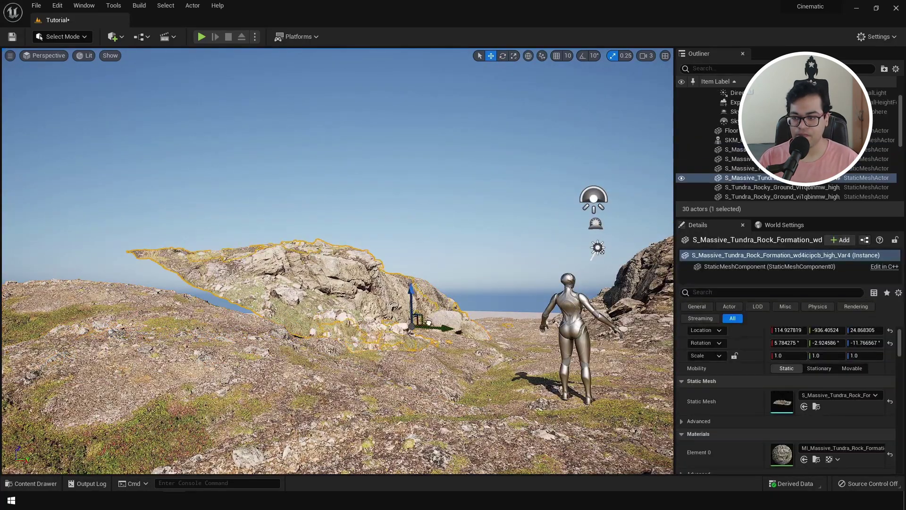
left_click_drag(419, 324, 348, 361, "alt")
key("e")
key("w")
left_click_drag(327, 313, 326, 362)
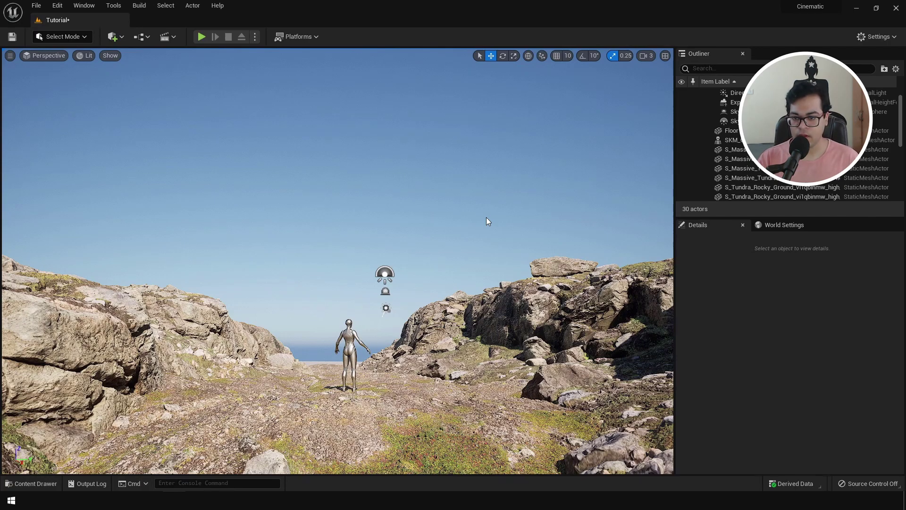
Rotate the sun so low light comes from the character's left and hits the right-hand rocks, and save the level.
key("ctrl+l")
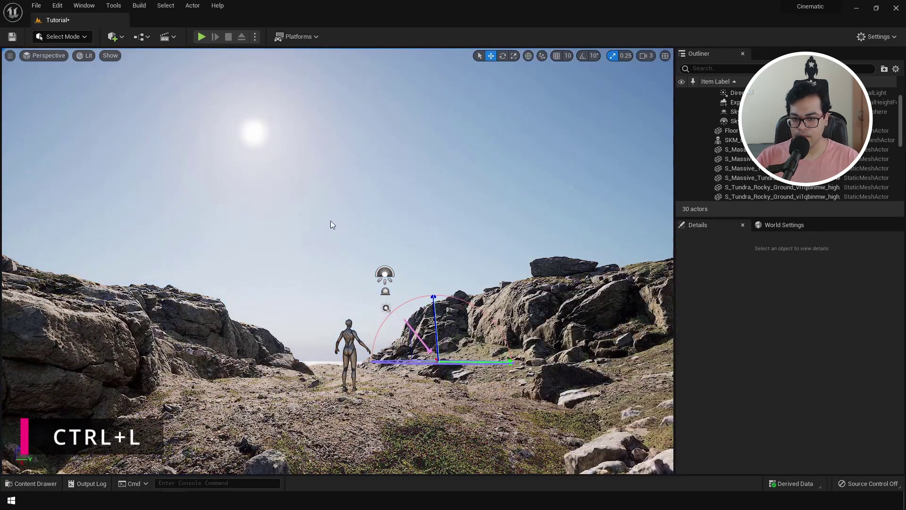
key("ctrl+l")
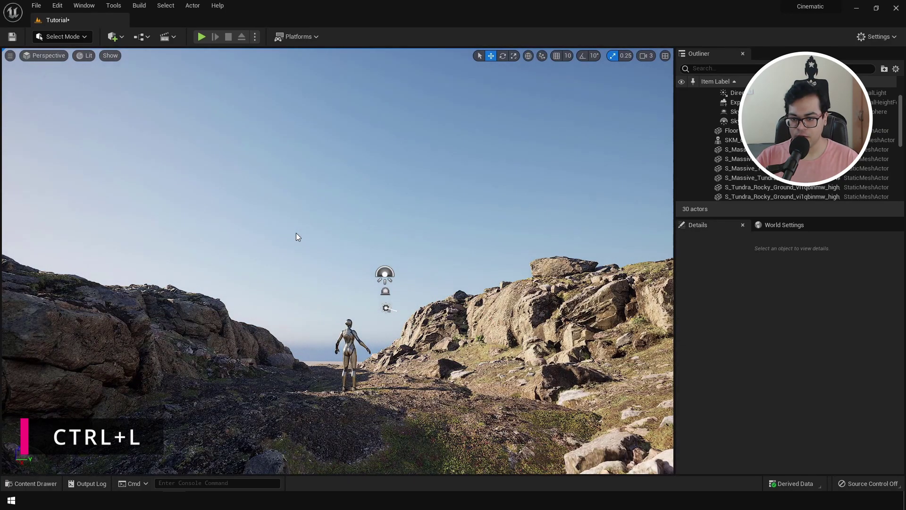
key("ctrl+s")
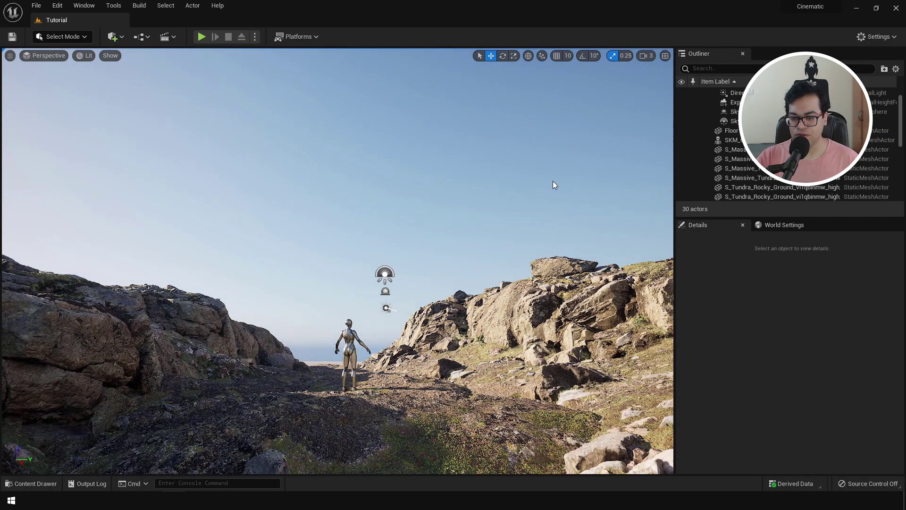
Set the SkyAtmosphere's Rayleigh Scattering colour to near-white (sRGB FCFBFFFF) and raise its Mie Scattering Scale.
left_click(755, 113)
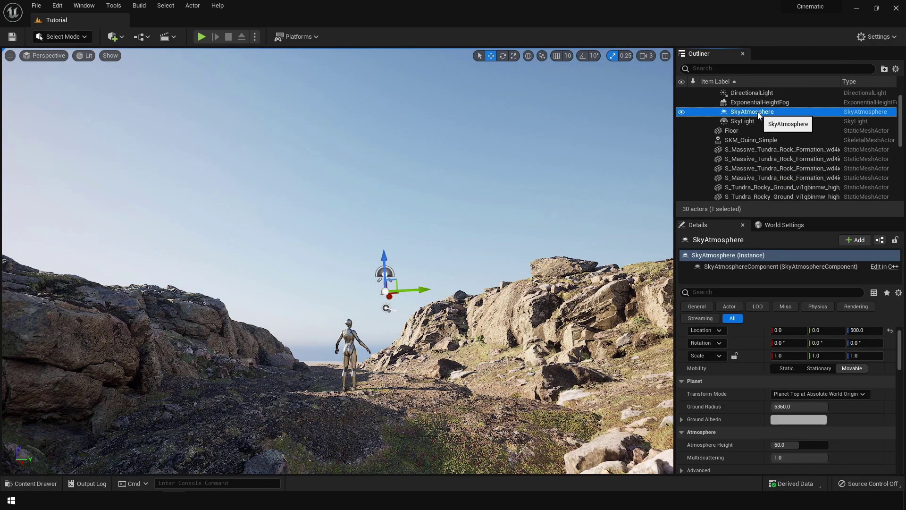
scroll(856, 422, "down", 4)
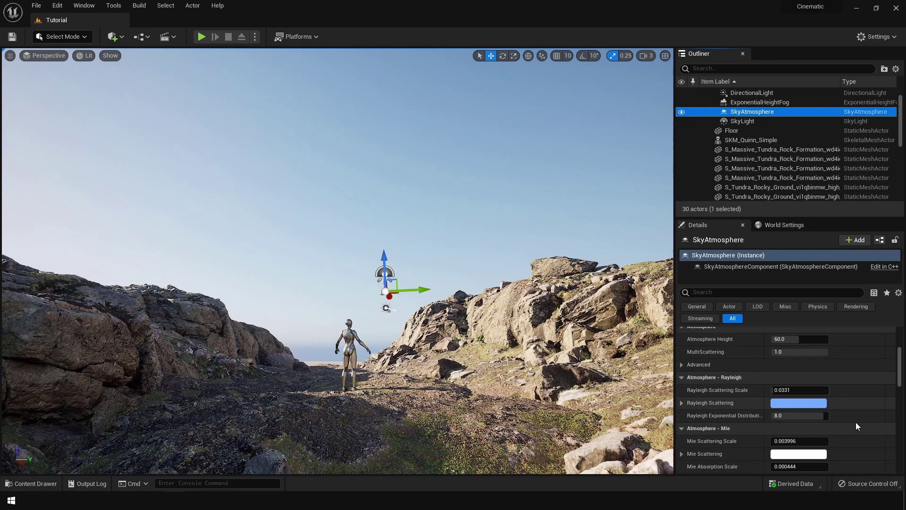
left_click(797, 388)
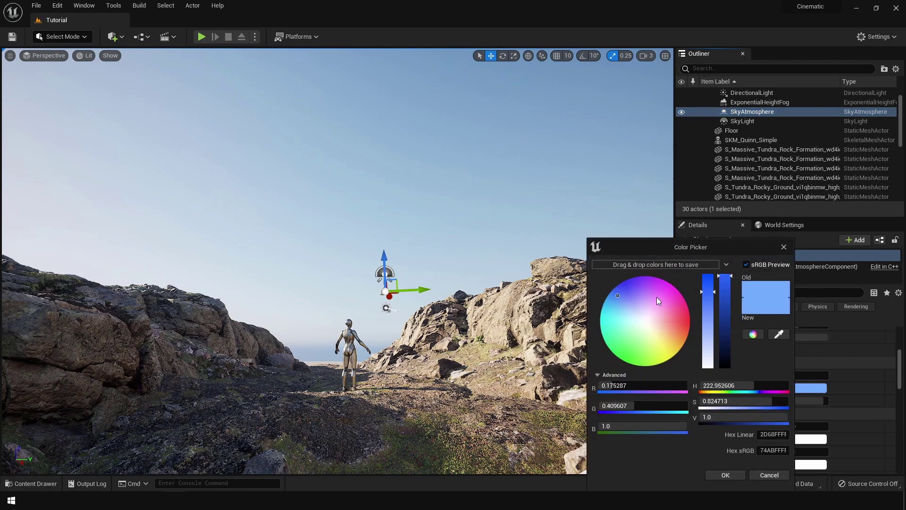
mouse_move(656, 296)
left_mouse_down()
mouse_move(643, 320)
mouse_move(645, 310)
mouse_move(623, 315)
mouse_move(622, 296)
mouse_move(652, 302)
mouse_move(646, 321)
left_mouse_up()
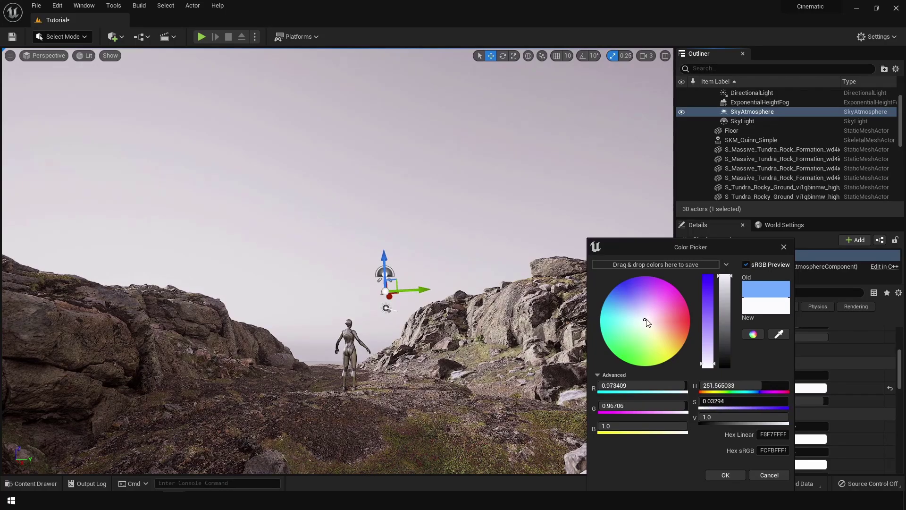
left_click(728, 472)
scroll(808, 432, "down", 1)
left_click_drag(788, 395, 844, 395)
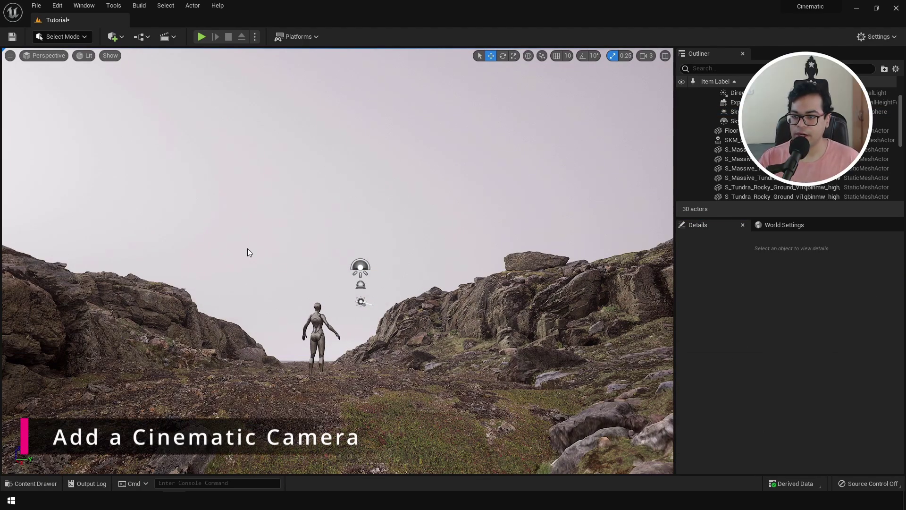
Add a Cine Camera Actor to the level and snap it to the current view.
left_click(121, 39)
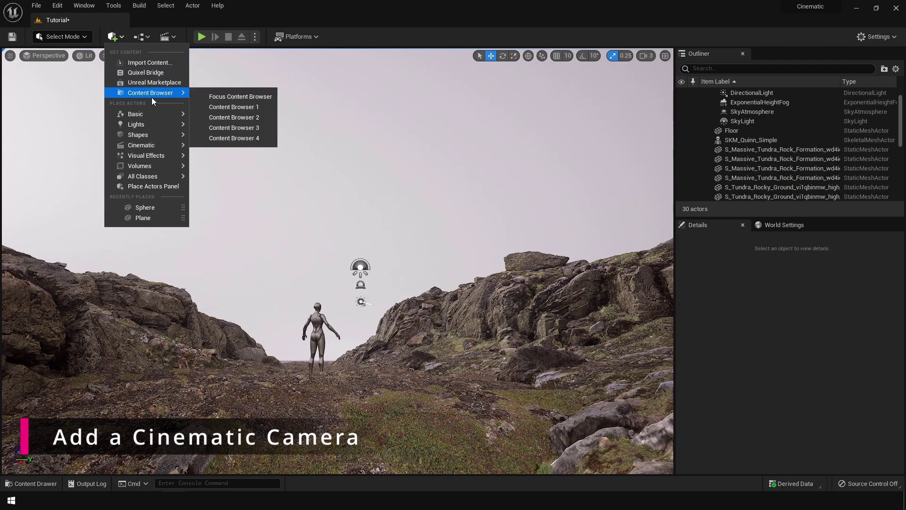
mouse_move(154, 144)
left_click(238, 149)
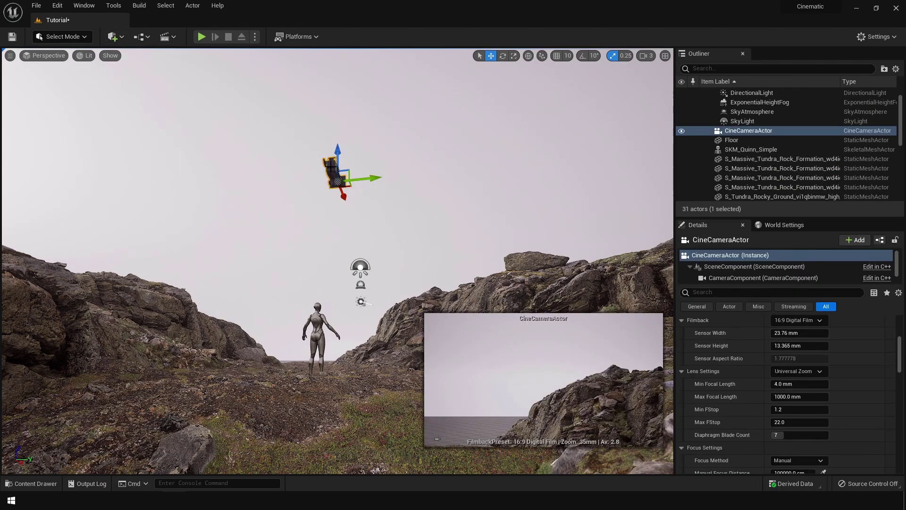
right_click(331, 166)
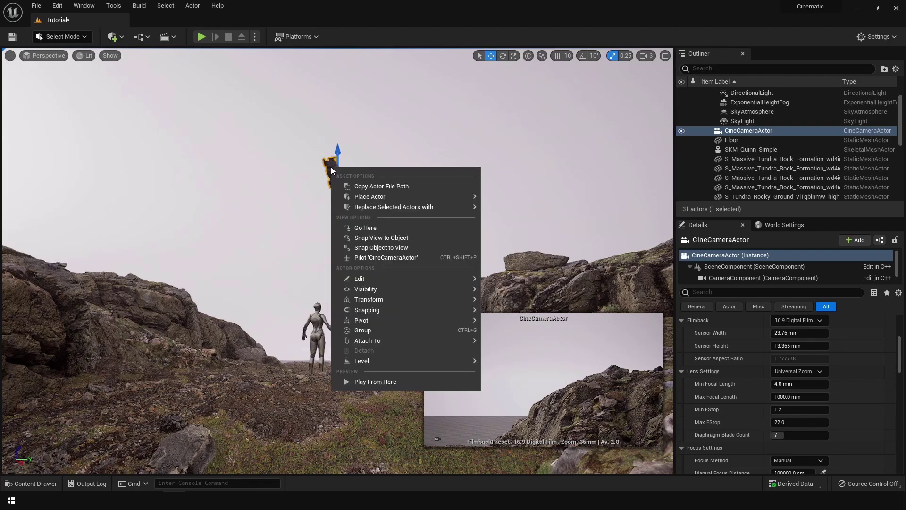
left_click(384, 244)
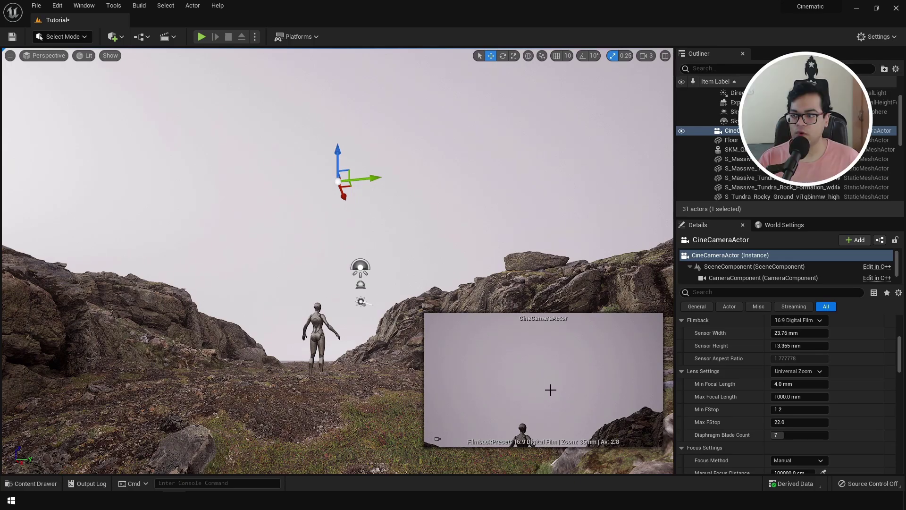
Look through the CineCameraActor and set its filmback to 16:9 DSLR and its lens to 30mm Prime f/1.4.
left_click(49, 56)
left_click(84, 163)
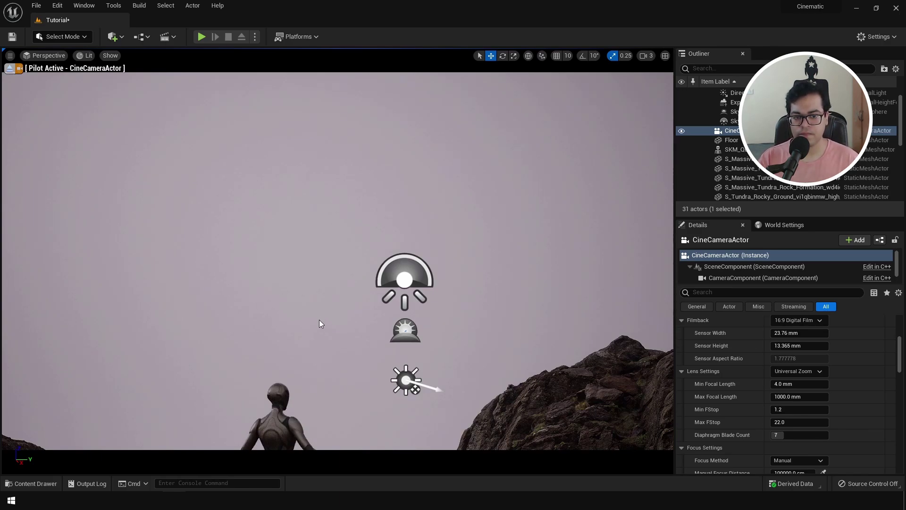
scroll(719, 355, "up", 1)
scroll(743, 368, "down", 2)
scroll(742, 368, "up", 2)
left_click(786, 351)
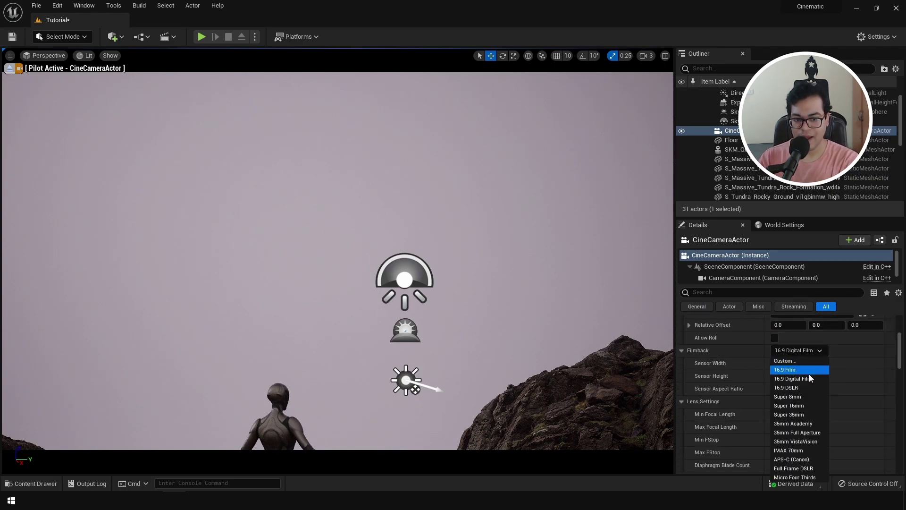
left_click(810, 388)
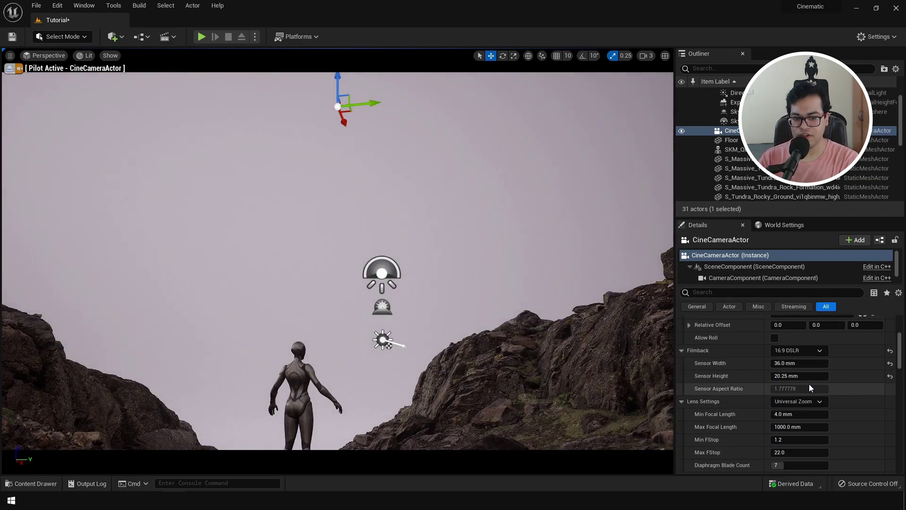
scroll(809, 384, "down", 2)
left_click(800, 372)
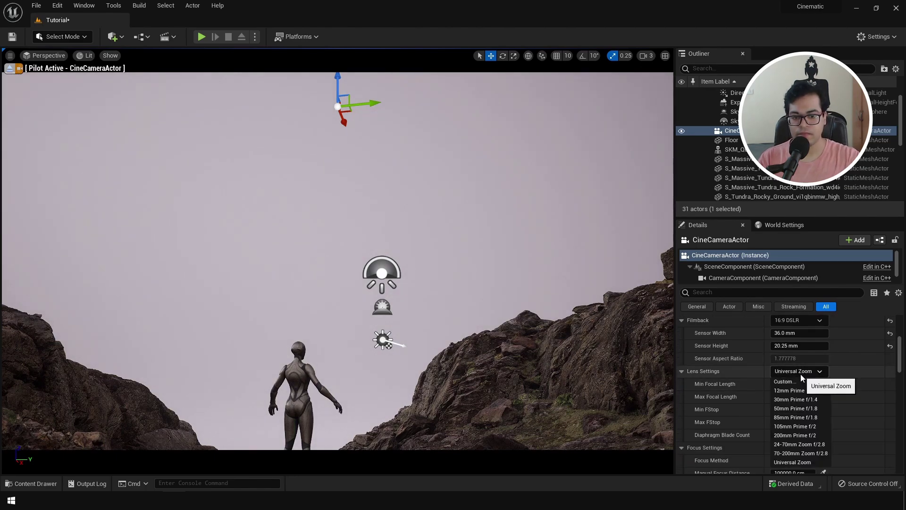
left_click(798, 399)
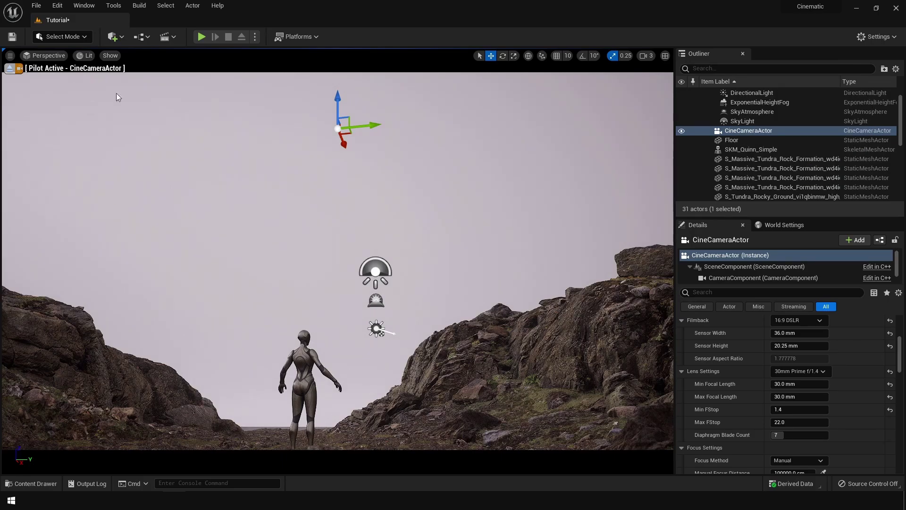
Pull the piloted camera back to frame the whole character between the two rock formations.
key("s")
mouse_move(359, 336)
right_mouse_down()
mouse_move(369, 377)
mouse_move(358, 336)
right_mouse_up()
key("s")
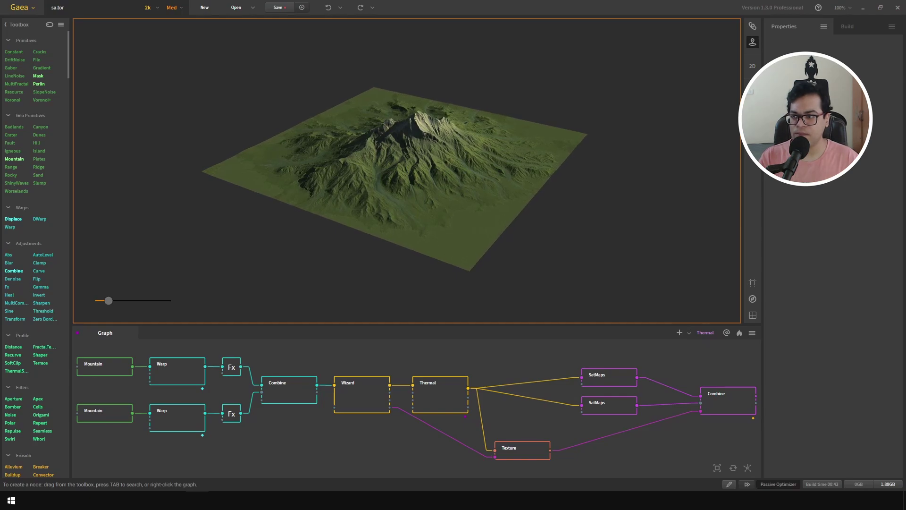
scroll(406, 171, "up", 3)
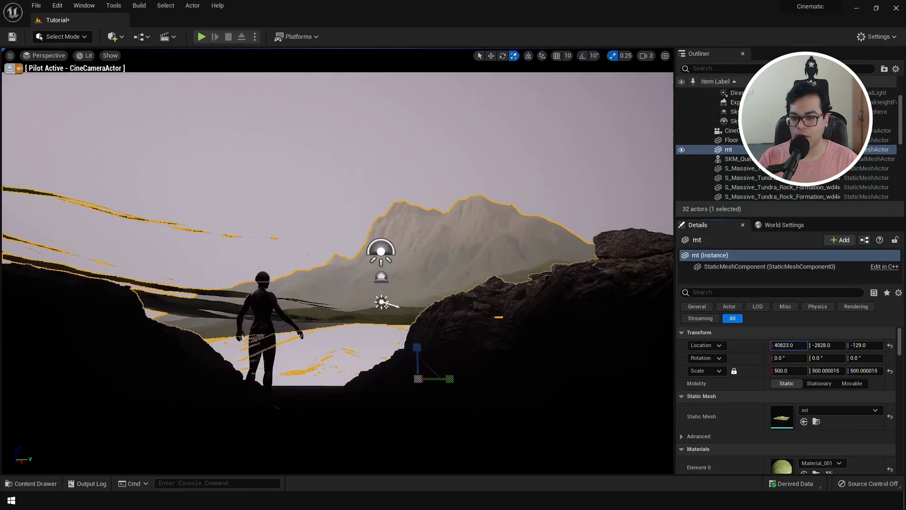
Push the mt mountain mesh farther into the distance along X and shift and rotate it behind the right-hand rocks.
left_click_drag(788, 345, 857, 345)
key("w")
mouse_move(432, 340)
left_mouse_down()
mouse_move(437, 284)
mouse_move(446, 342)
left_mouse_up()
left_click_drag(456, 380, 543, 348)
key("e")
left_click_drag(544, 396, 544, 404)
key("w")
left_click_drag(544, 347, 593, 364)
Duplicate the background mountain mesh, then rotate and raise the copy to extend the distant range.
key("e")
left_click(370, 227)
left_click(200, 286)
left_click(265, 226)
left_click(206, 269)
key("ctrl+d")
key("w")
left_click_drag(569, 333, 570, 339)
key("e")
left_click_drag(549, 369, 627, 370)
key("w")
key("e")
key("w")
left_click_drag(570, 348, 570, 307)
Rotate the distant mountain on the character's left to refine its part of the skyline.
left_click(595, 170)
left_click(194, 281)
key("e")
left_click_drag(173, 327, 183, 340)
left_click_drag(159, 341, 145, 282)
key("w")
key("e")
key("w")
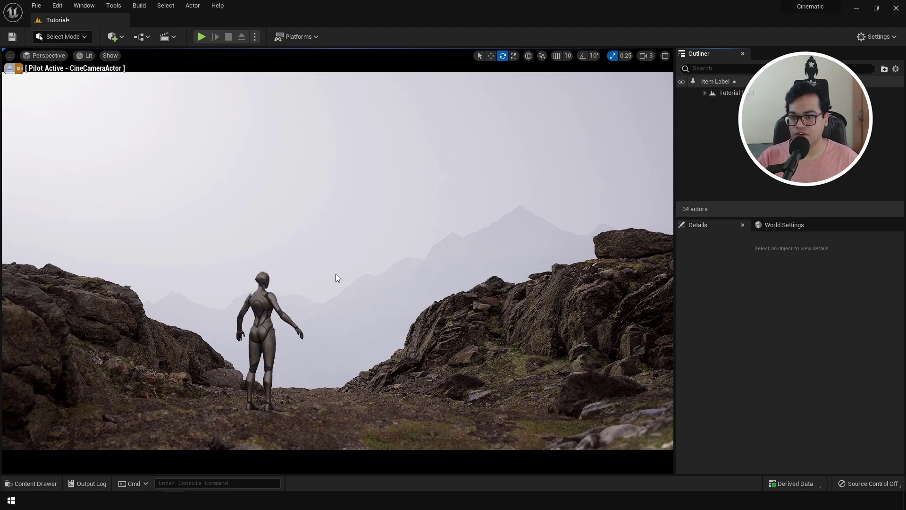
Create a level sequence named MyAnimation in the Content folder.
left_click(174, 36)
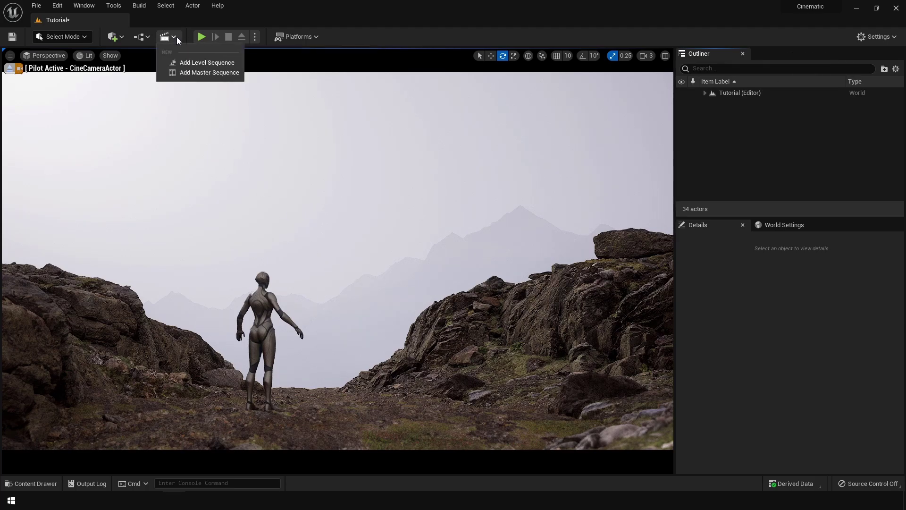
left_click(196, 66)
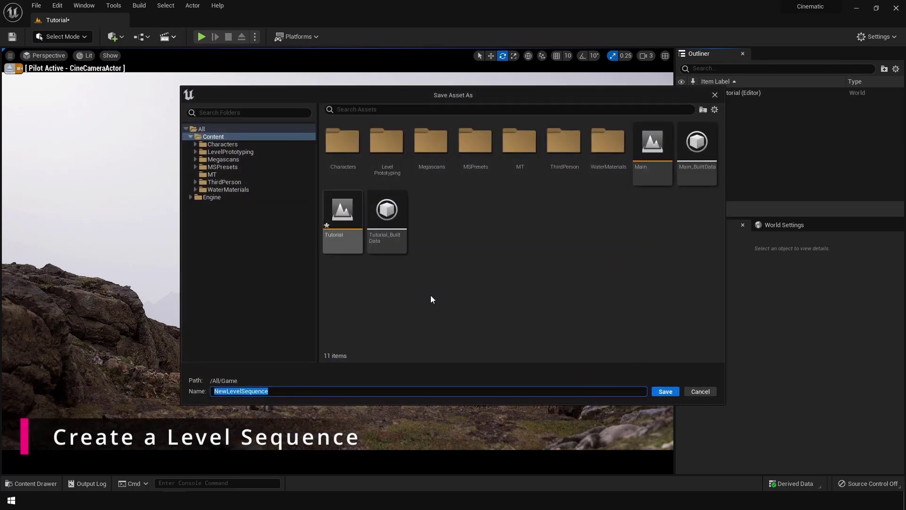
type("MyAnimation")
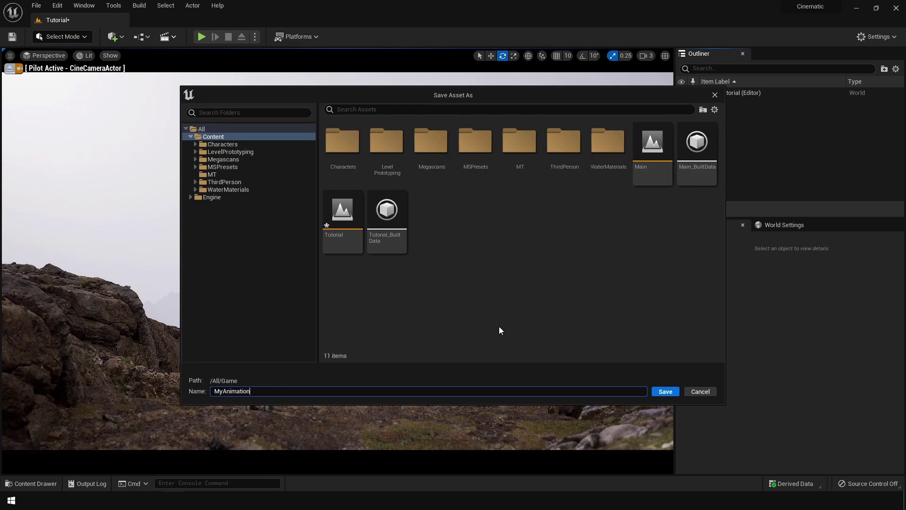
key("Return")
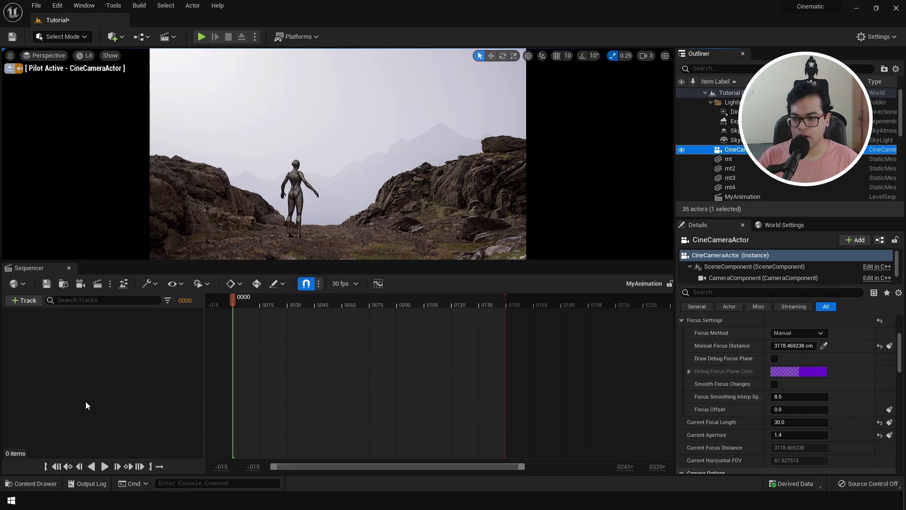
Scrub the empty timeline, return the playhead to frame 0 and extend the playback range's end to frame 225.
left_click_drag(231, 301, 412, 308)
left_click(186, 301)
type("0")
key("Return")
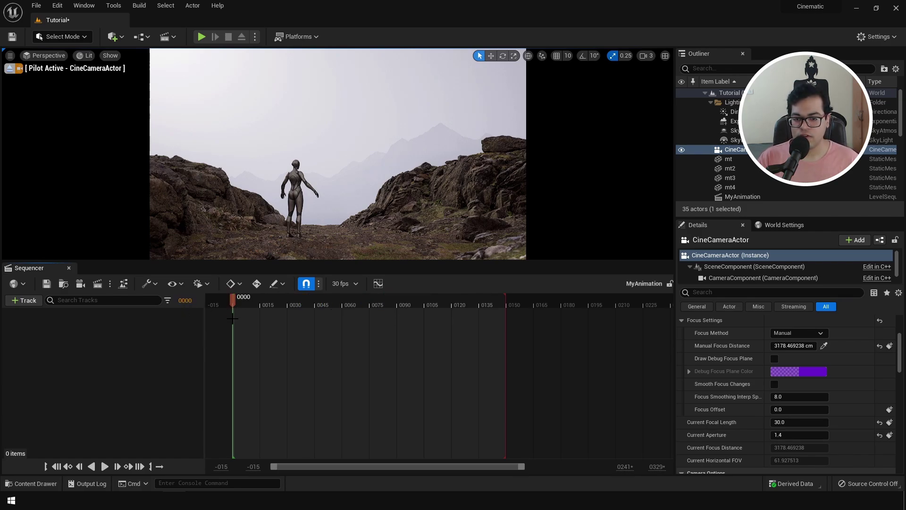
mouse_move(505, 301)
left_mouse_down()
mouse_move(630, 303)
mouse_move(506, 313)
mouse_move(646, 318)
left_mouse_up()
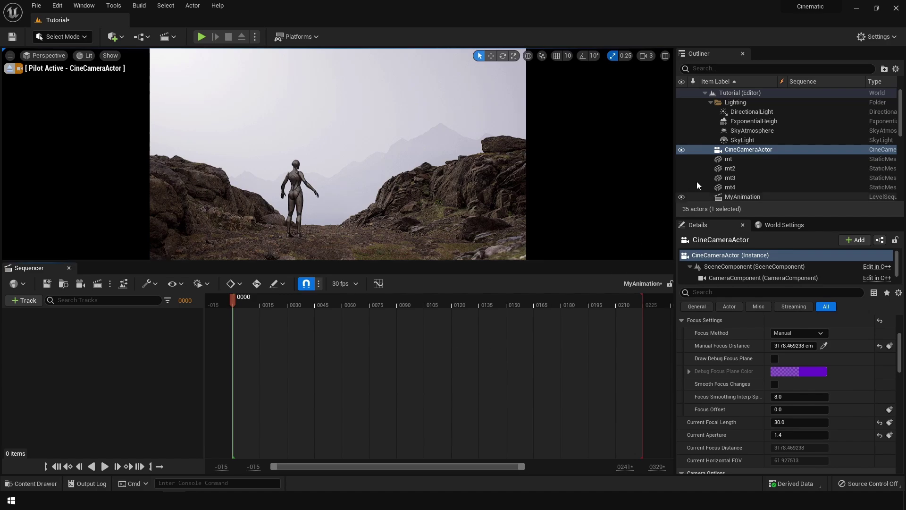
Add the CineCameraActor to the MyAnimation sequence.
left_click(737, 151)
left_click_drag(738, 151, 380, 341)
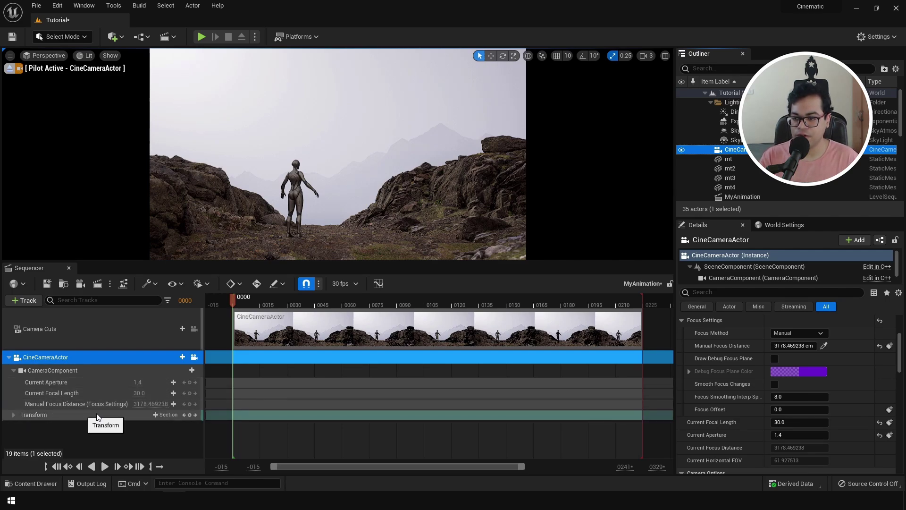
Shift the piloted camera slightly to the left and key its transform at frame 0.
right_click_drag(369, 139, 369, 139)
key("a")
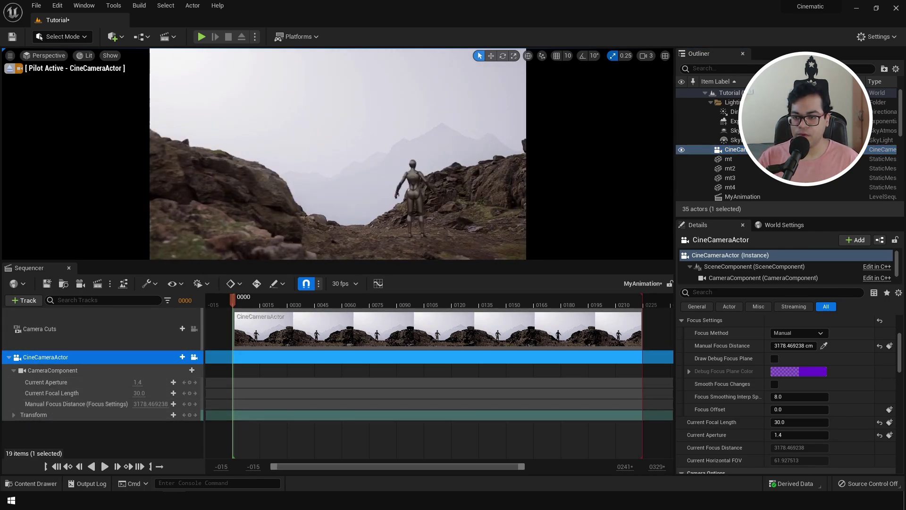
key("a")
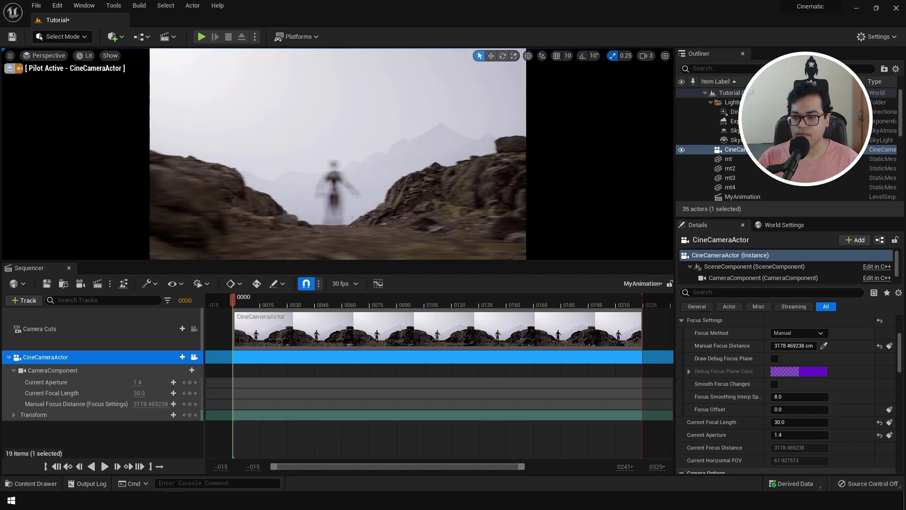
key("d")
key("a")
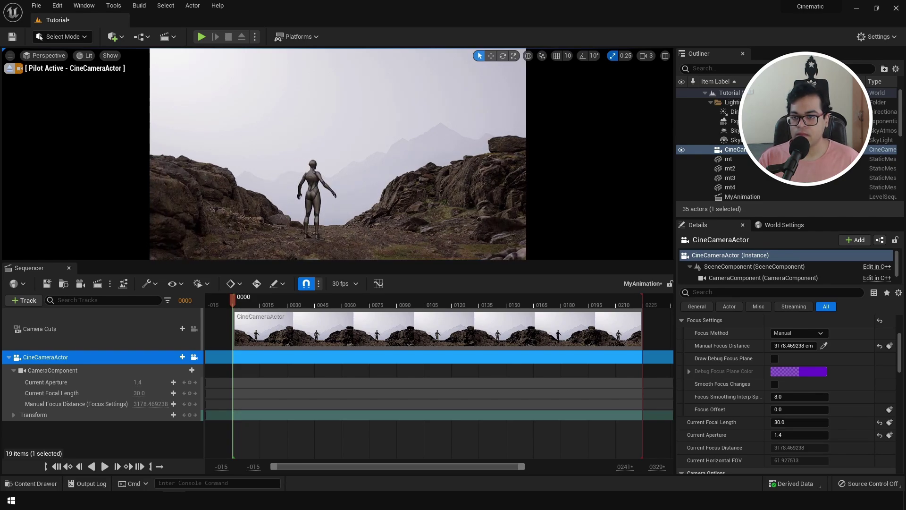
left_click(190, 416)
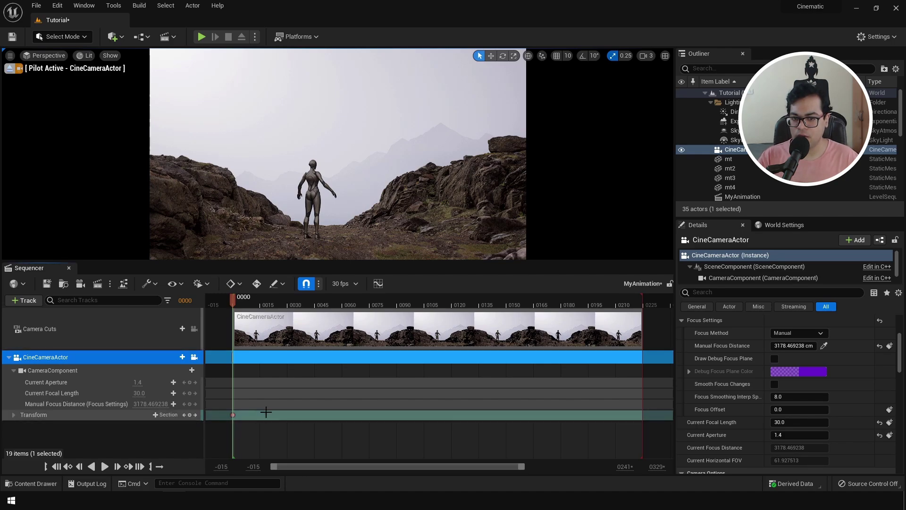
At frame 224, move the camera toward the character and key its transform, then play the animation from the start.
left_click_drag(260, 299, 641, 311)
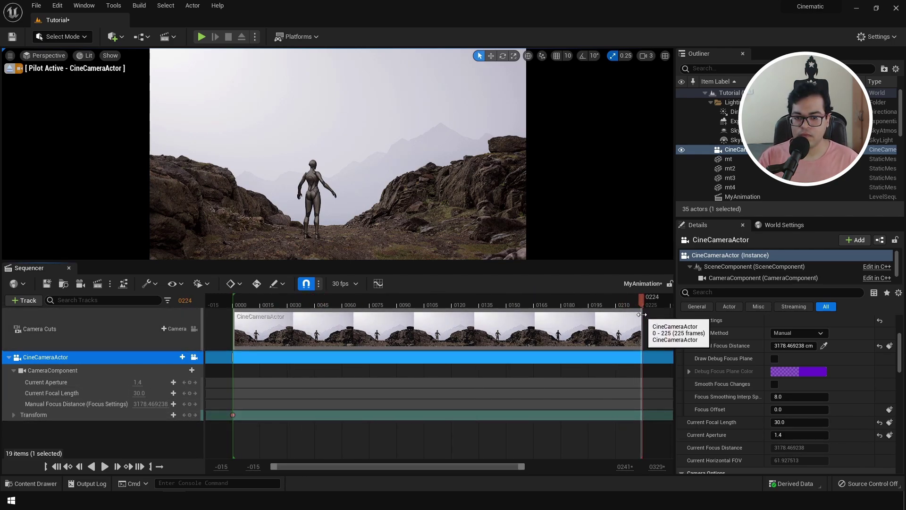
right_click_drag(372, 192, 371, 198)
key("w")
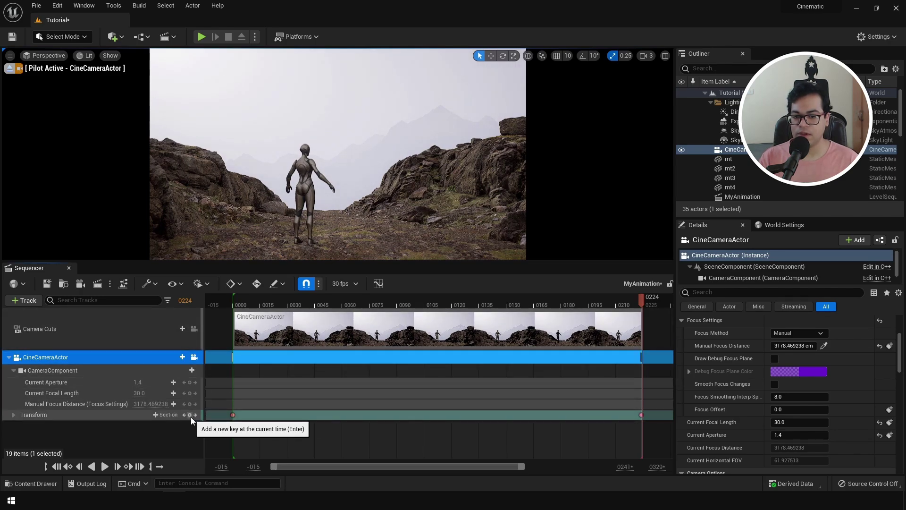
mouse_move(234, 300)
left_mouse_down()
mouse_move(586, 300)
mouse_move(234, 308)
left_mouse_up()
left_click(104, 467)
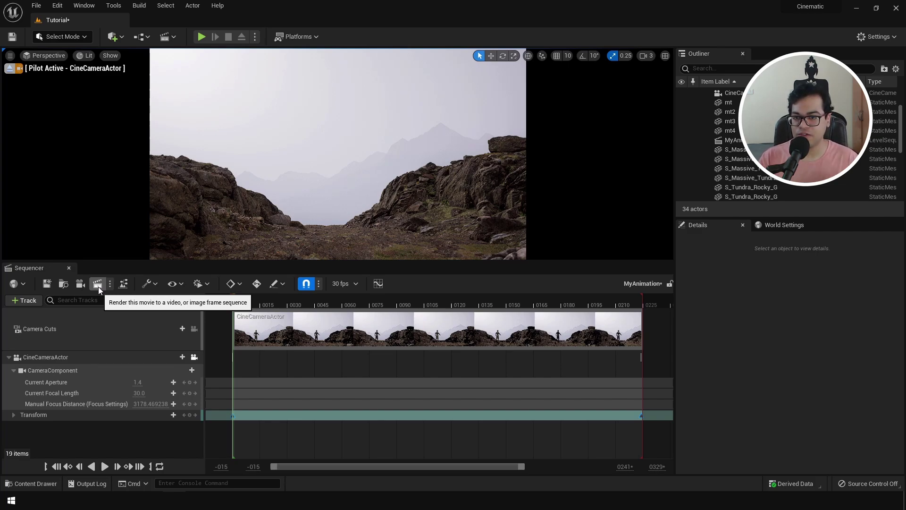
Open the render movie settings for MyAnimation and choose Video Sequence (avi) as image output, with No Audio as audio output.
left_click(98, 283)
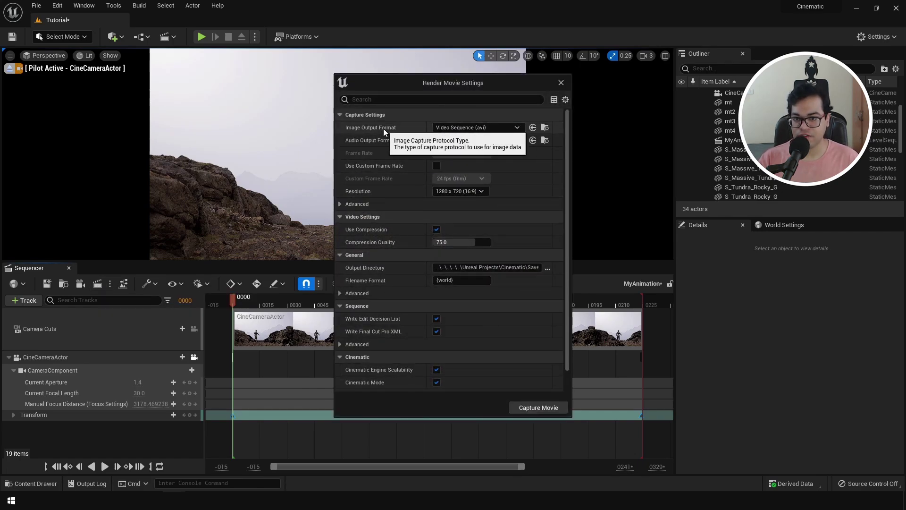
left_click(474, 128)
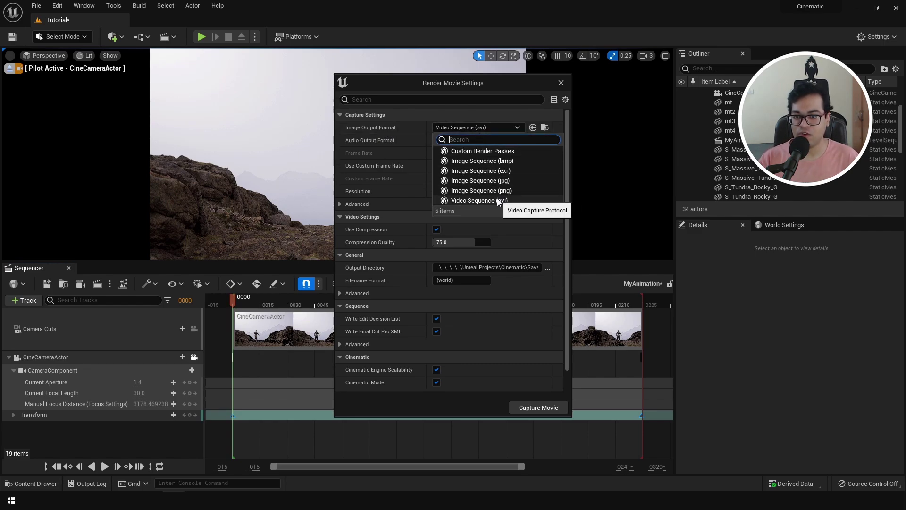
left_click(514, 202)
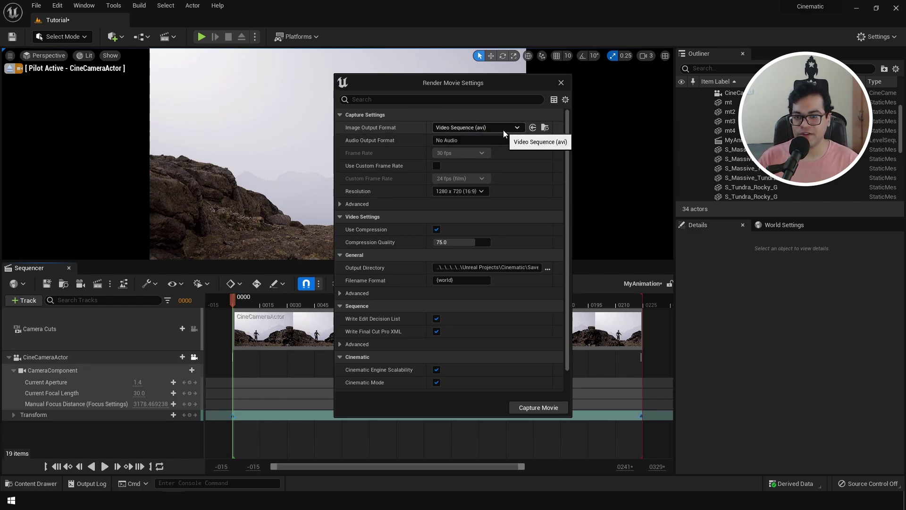
left_click(479, 140)
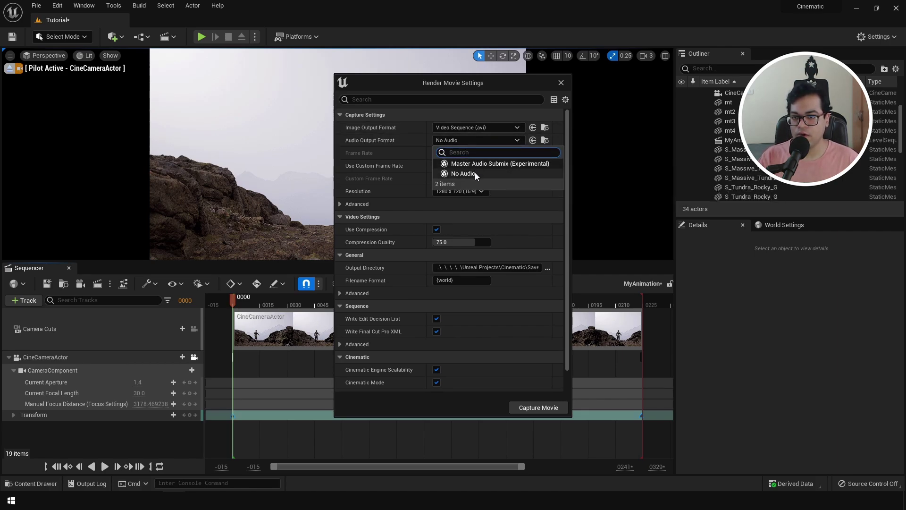
left_click(477, 141)
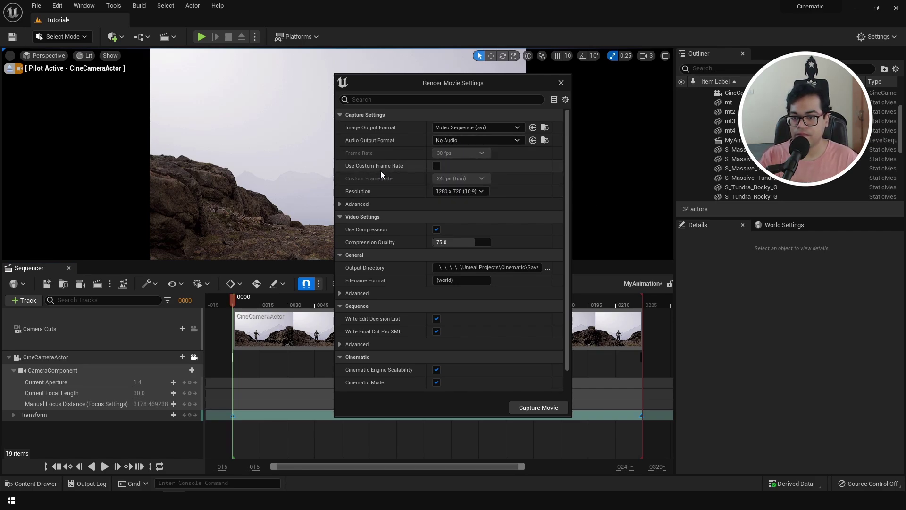
Set the render resolution to 1920 x 1080 (16:9) and the video compression quality to 100.
left_click(435, 192)
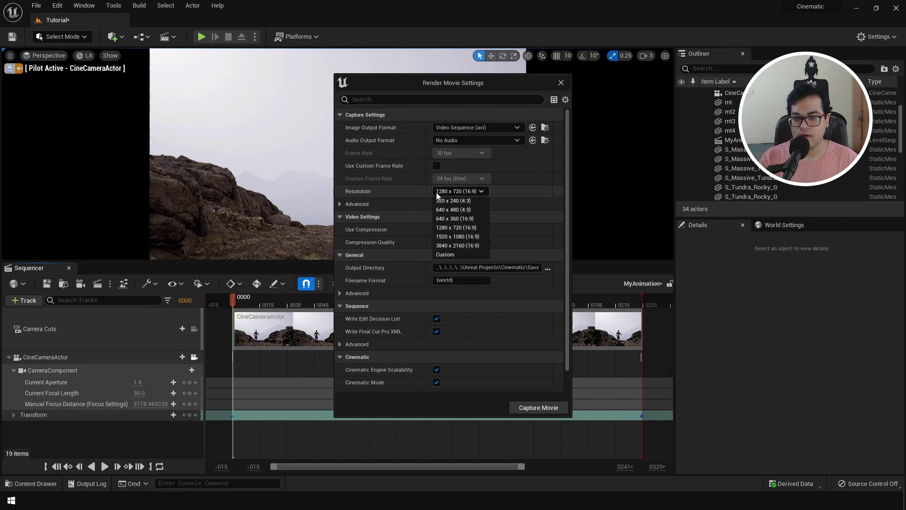
left_click(463, 237)
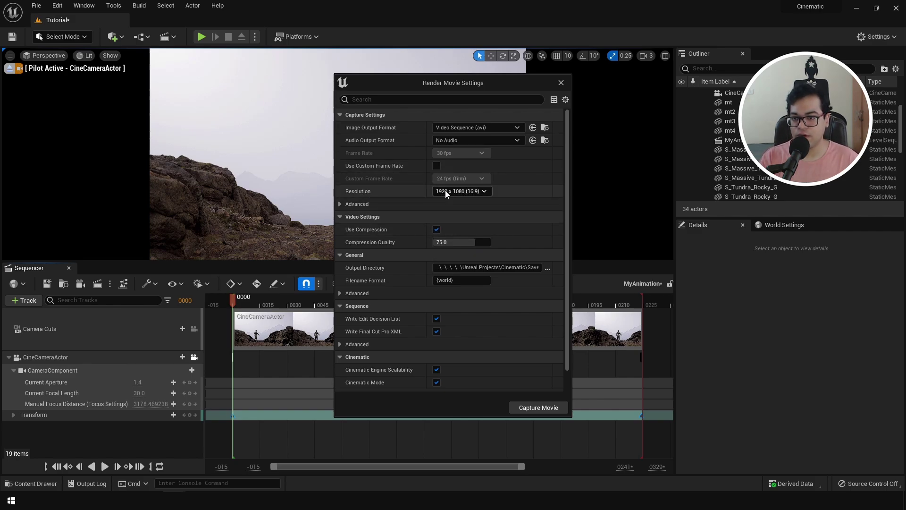
left_click(341, 205)
left_click(341, 205)
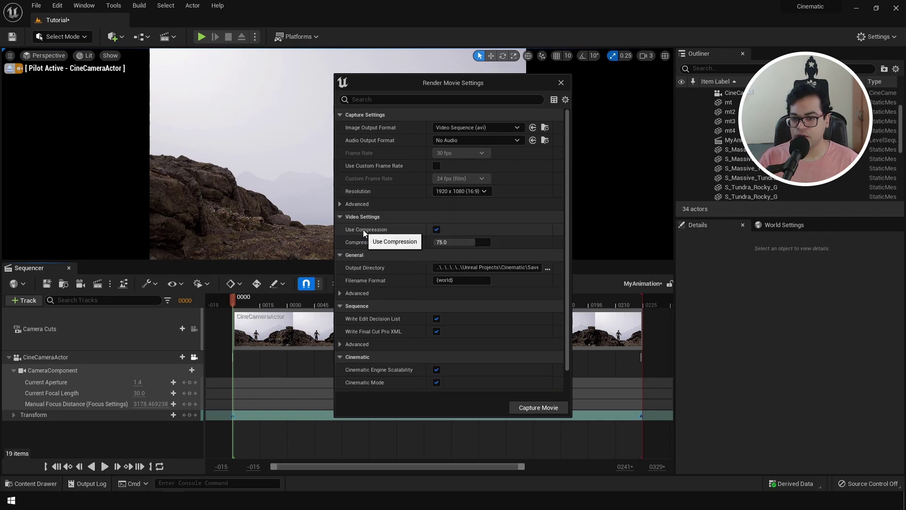
left_click(460, 242)
type("100")
key("Return")
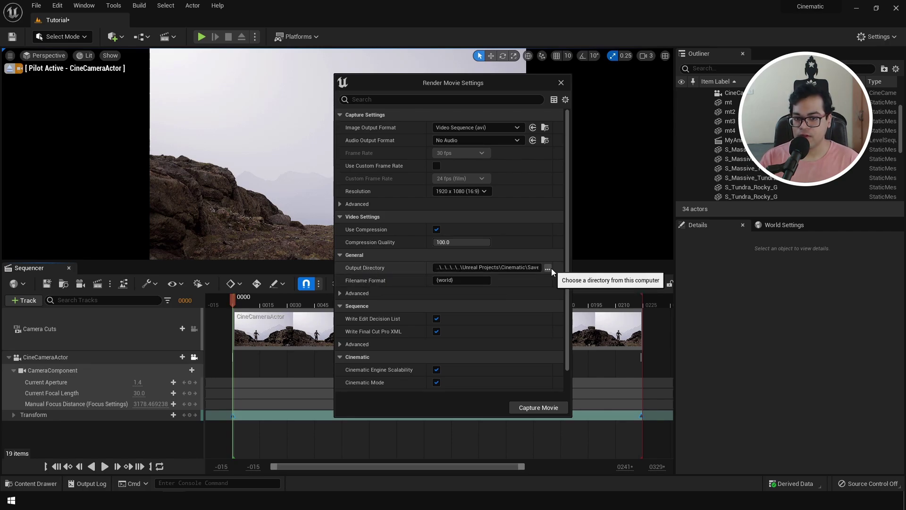
Expand the Animation category of the render settings to reach its advanced frame range and warm-up options.
scroll(497, 335, "down", 1)
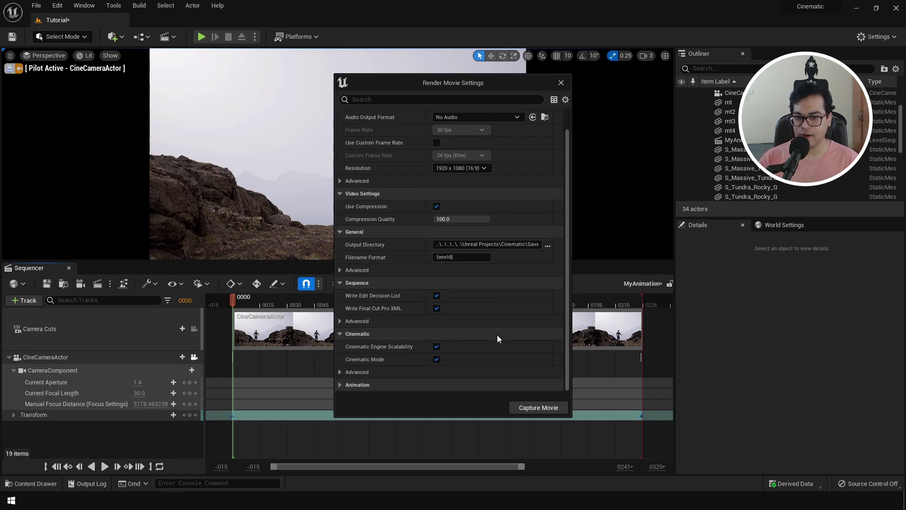
left_click(341, 384)
scroll(550, 331, "down", 3)
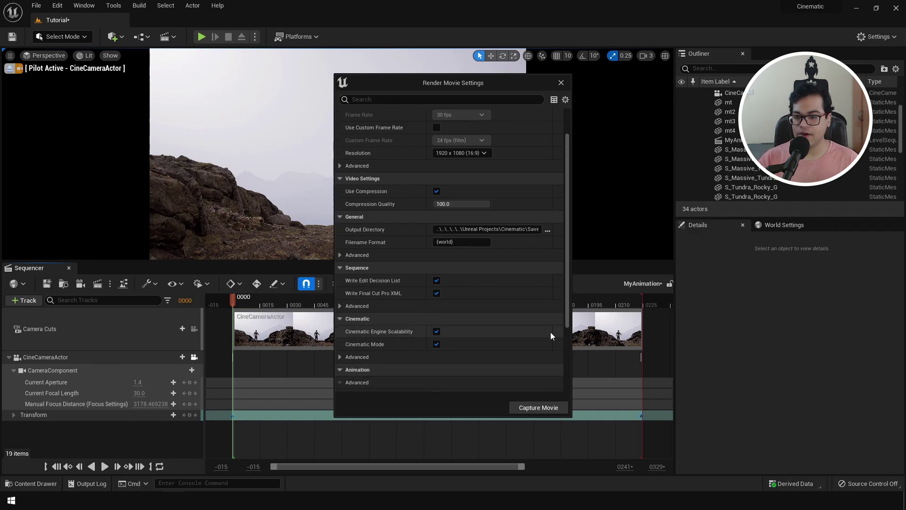
scroll(550, 334, "down", 2)
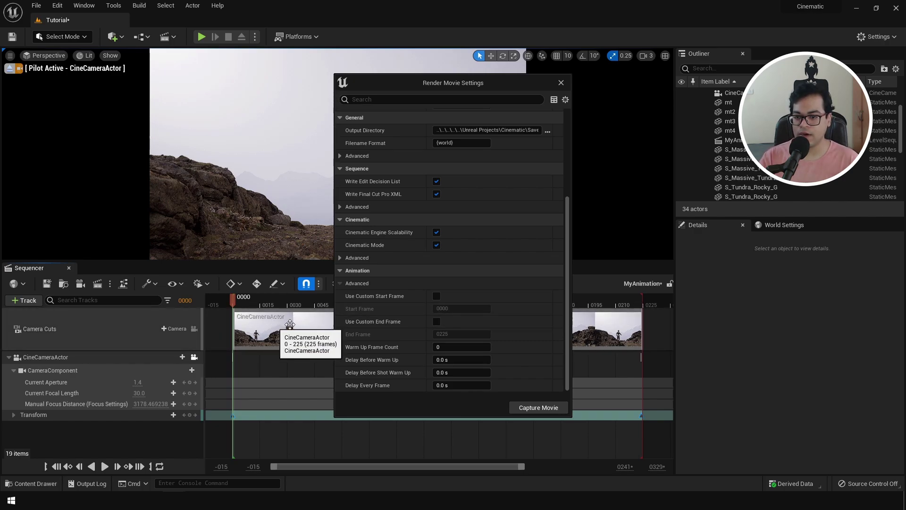
left_click(436, 296)
left_click(436, 322)
left_click(458, 333)
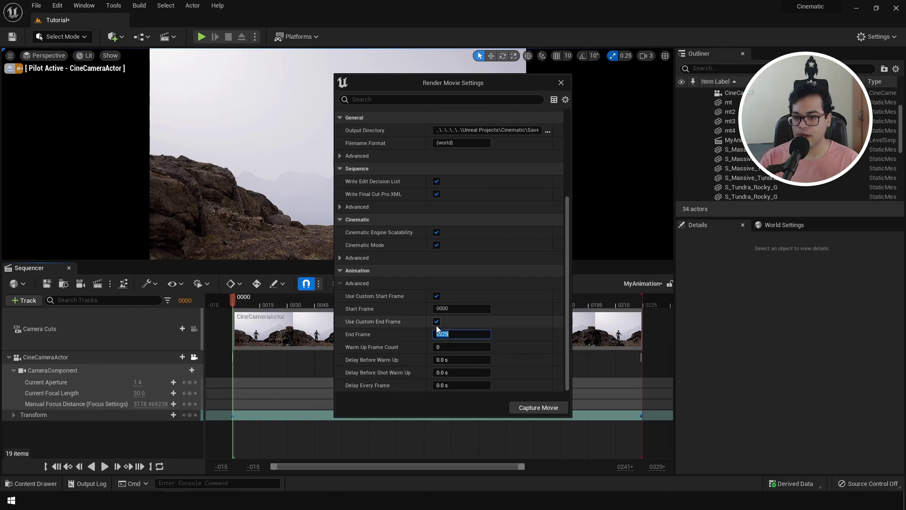
left_click(436, 321)
left_click(436, 296)
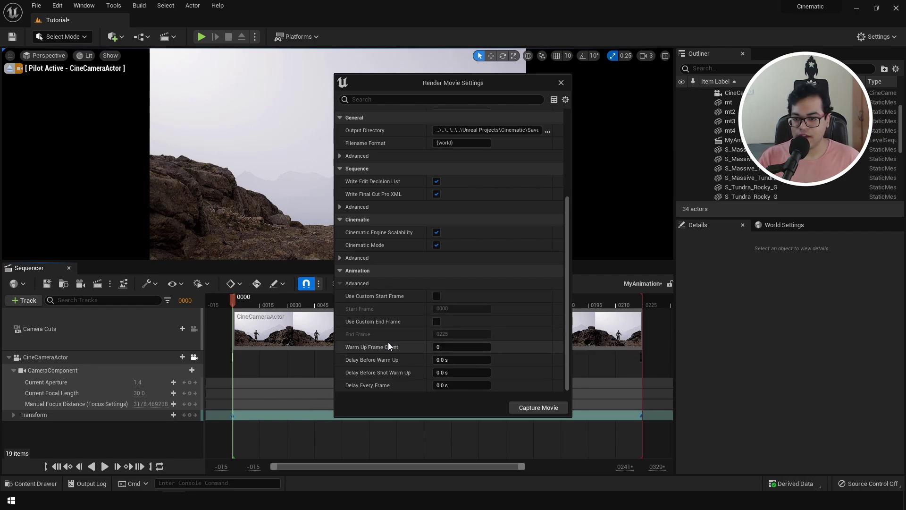
Set the warm-up frame count to 32, both the warm-up and shot warm-up delays to 1 s, and start capturing the movie.
left_click(470, 347)
type("32")
key("Return")
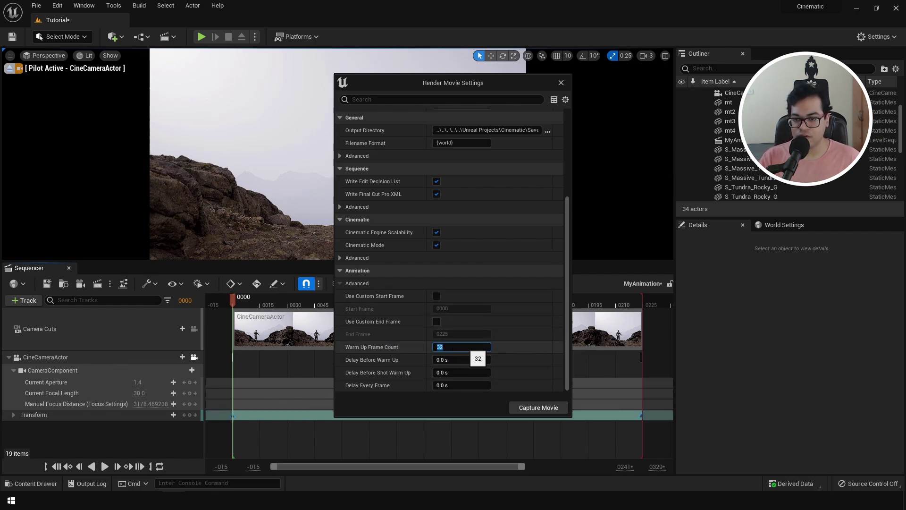
left_click(444, 360)
type("1")
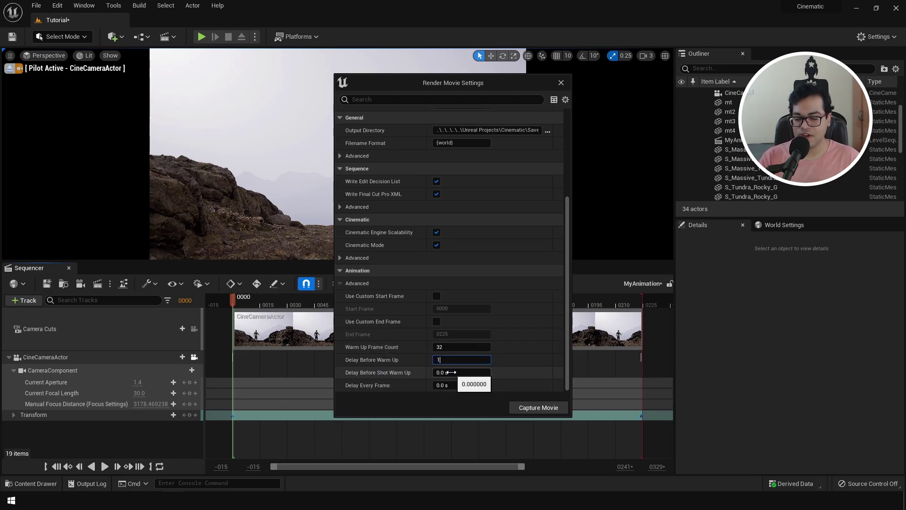
left_click(450, 372)
type("1")
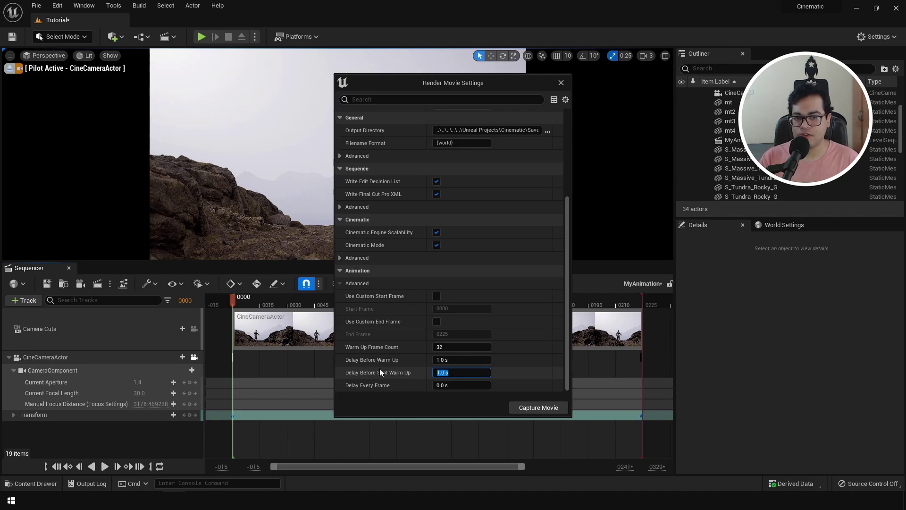
left_click(377, 356)
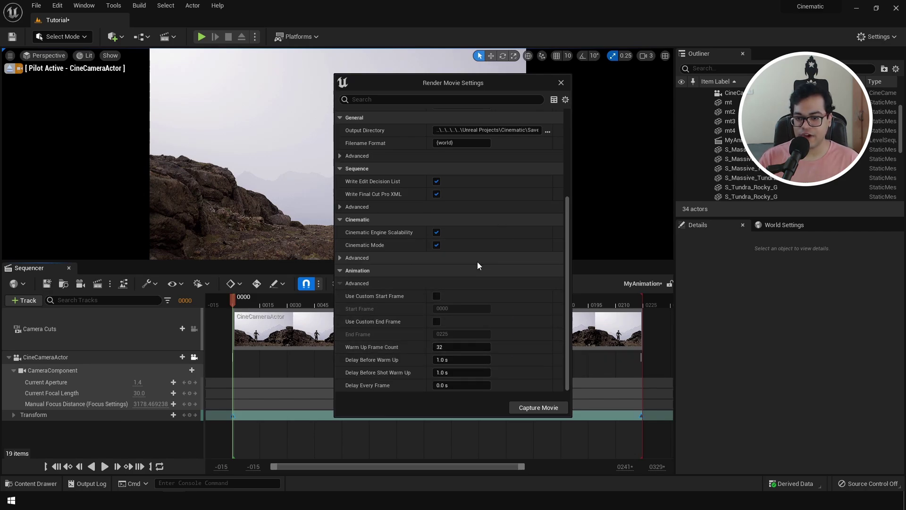
left_click(521, 405)
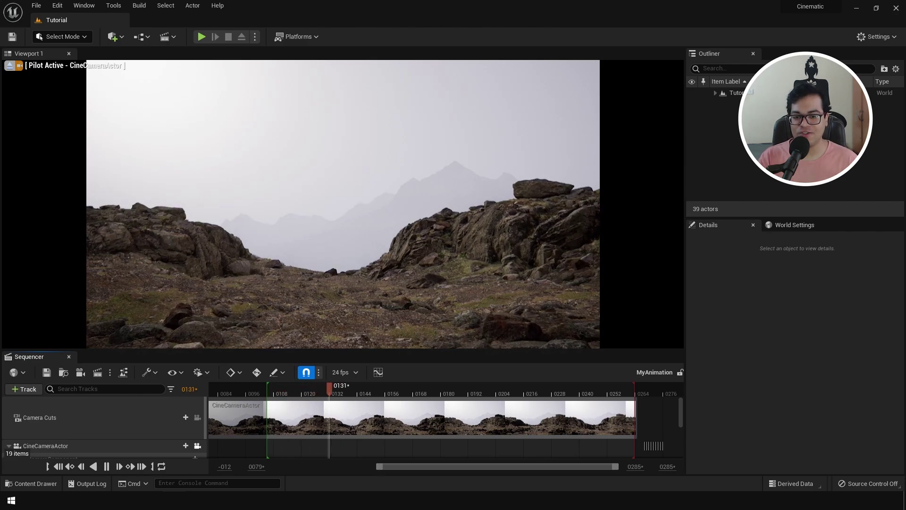